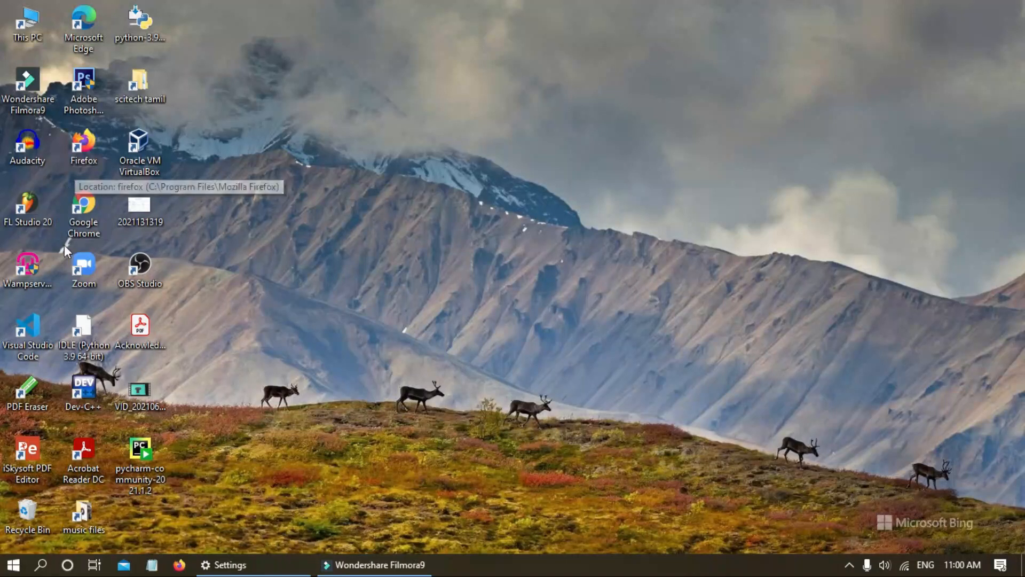
# - Open Firefox, search for pycharm in a new tab and go to the JetBrains PyCharm page
pyautogui.doubleClick(90, 153)
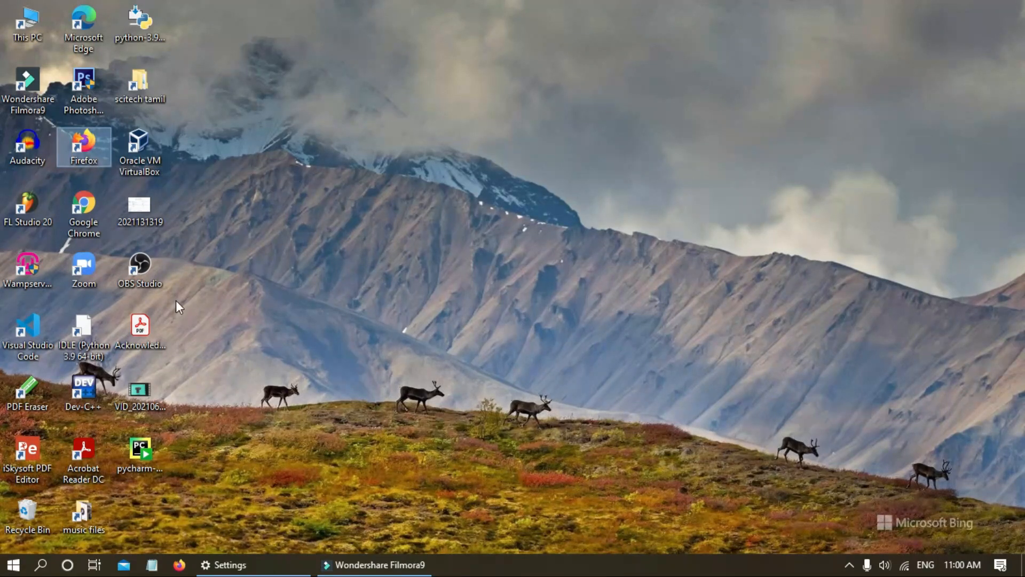
pyautogui.doubleClick(86, 147)
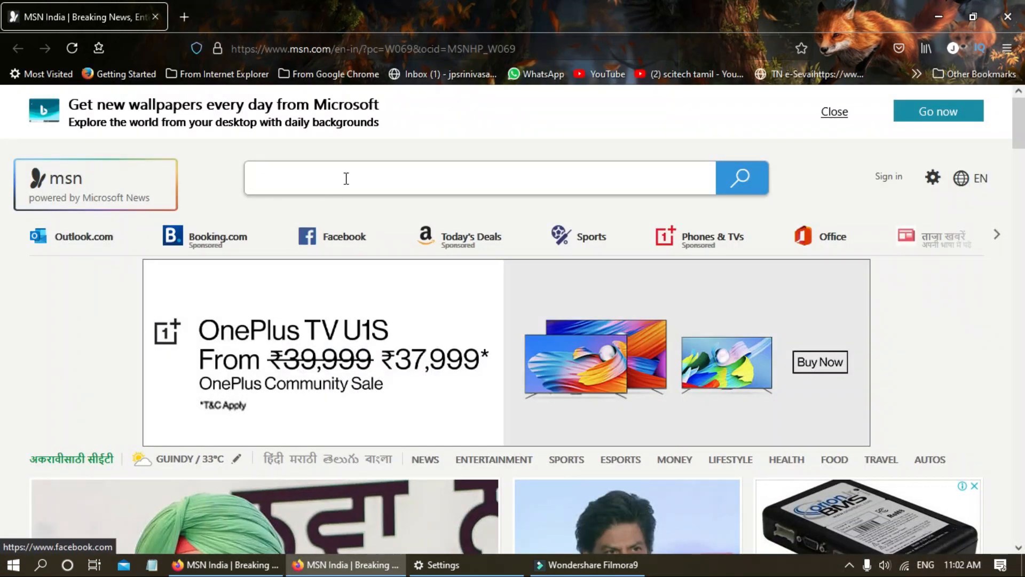
pyautogui.click(187, 17)
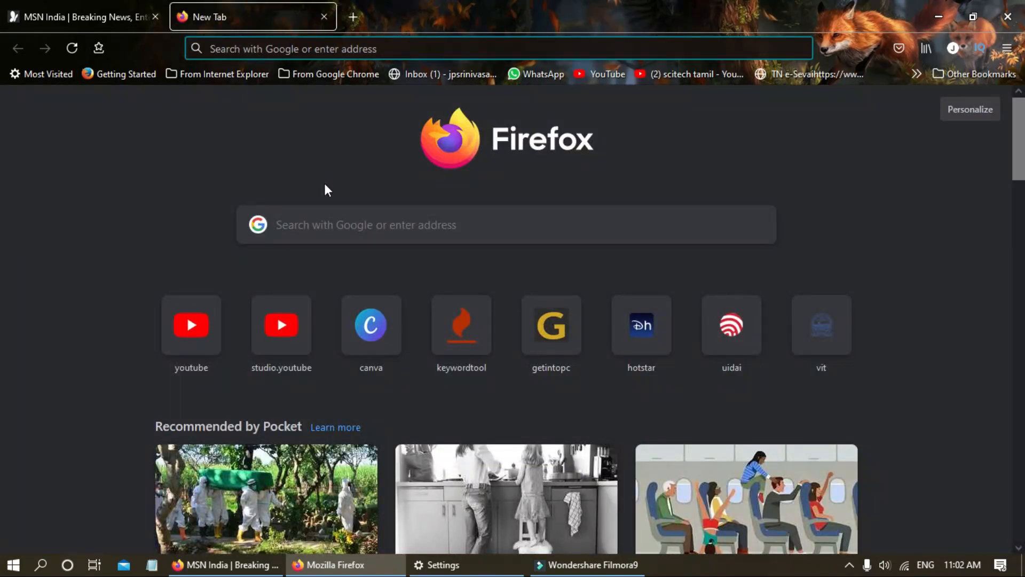
pyautogui.click(342, 218)
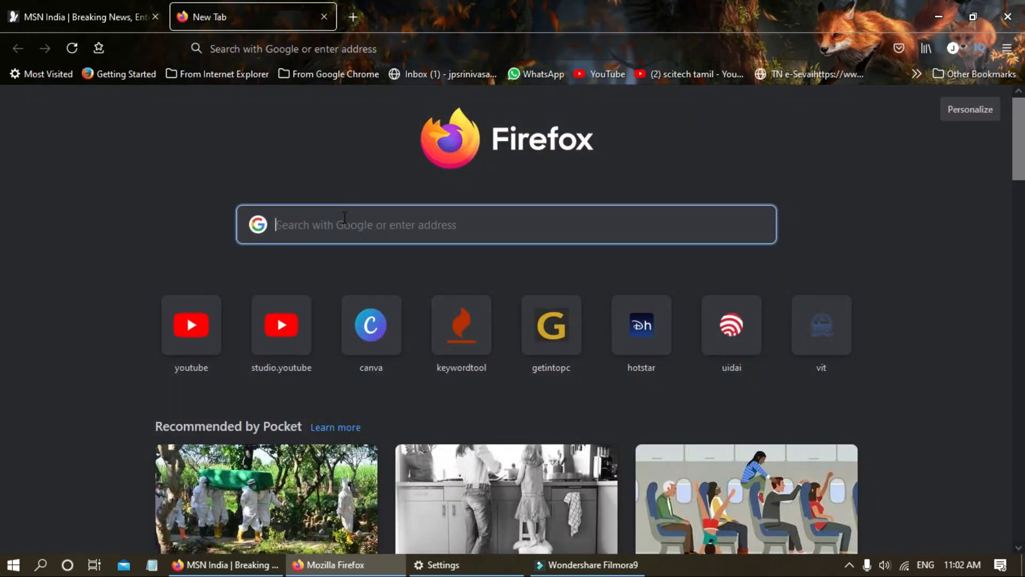
pyautogui.write('p')
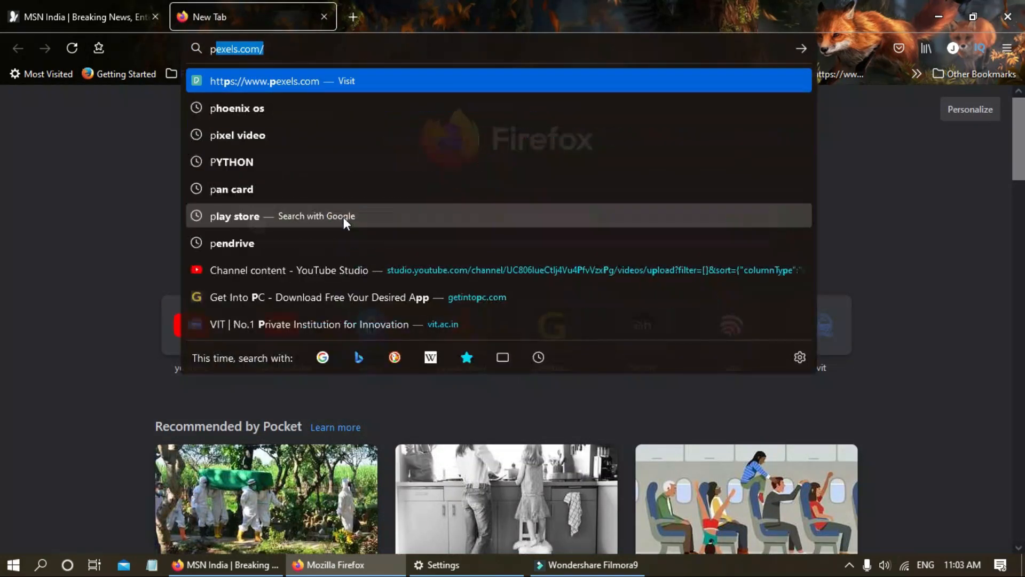
pyautogui.write('ycharm')
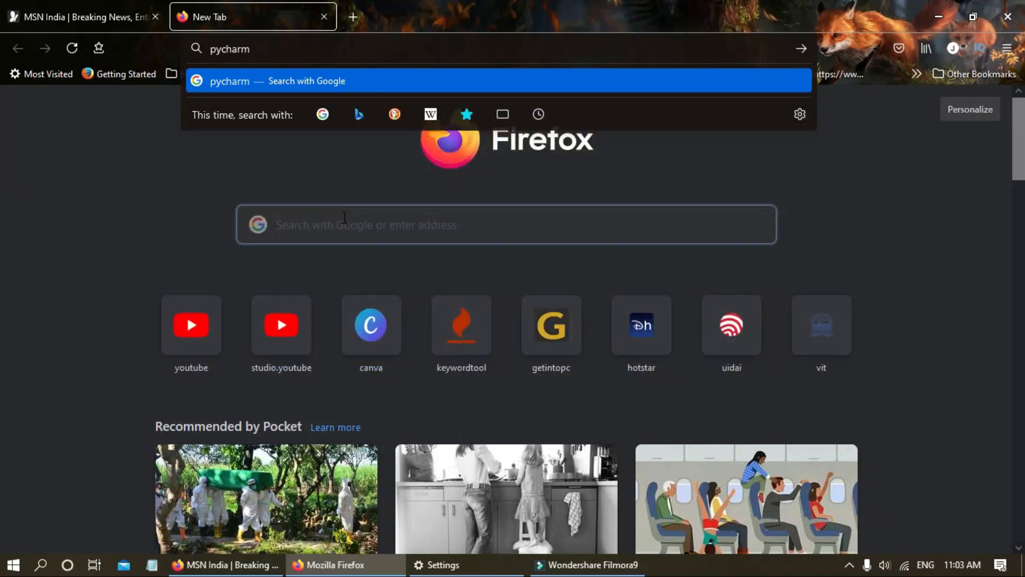
pyautogui.press('Return')
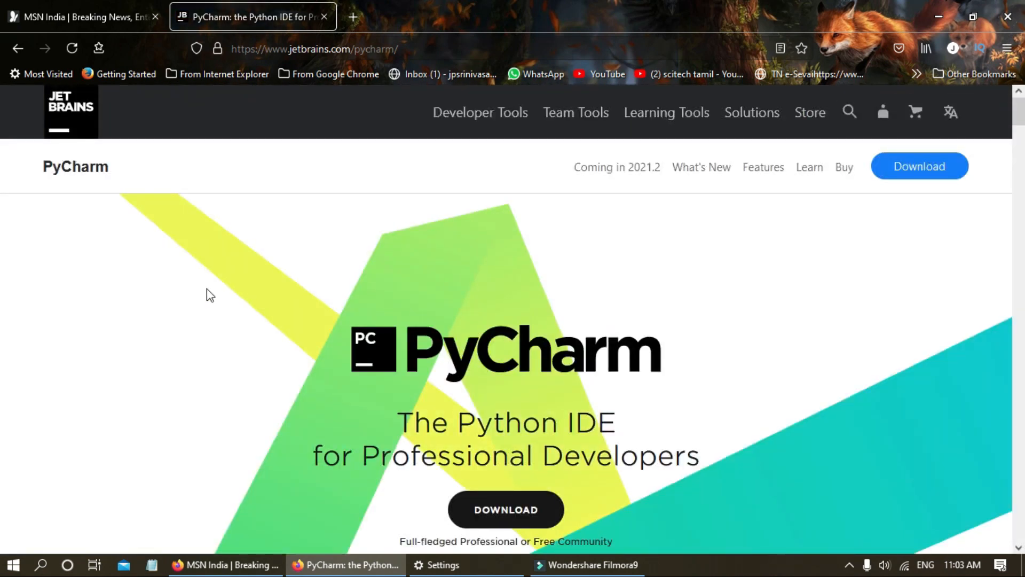
# - Examine the PyCharm overview page, including the Professional and Community edition note, and dismiss the cookie notice
pyautogui.scroll(-5, 546, 318)
pyautogui.scroll(3, 544, 302)
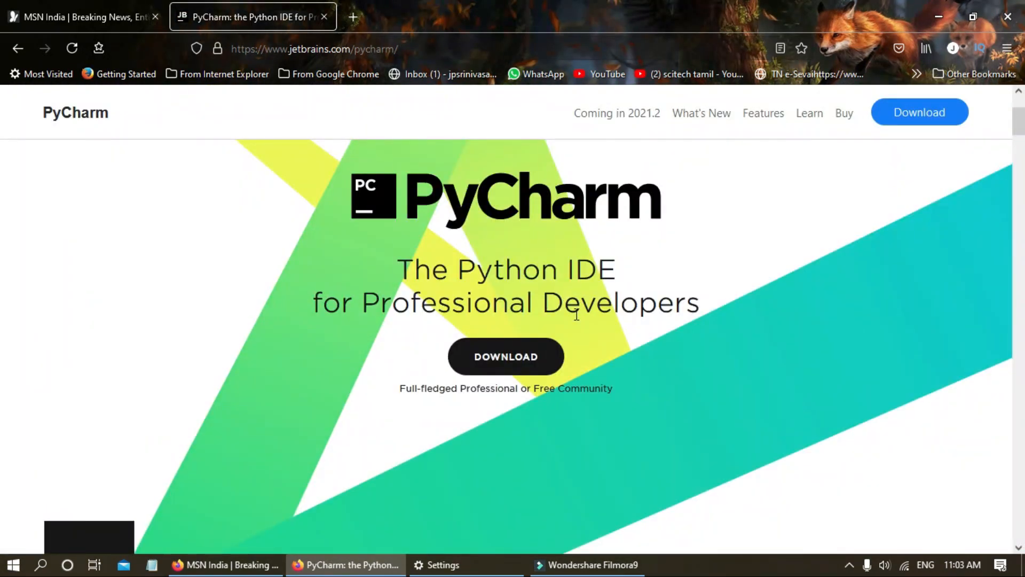
pyautogui.scroll(-3, 619, 342)
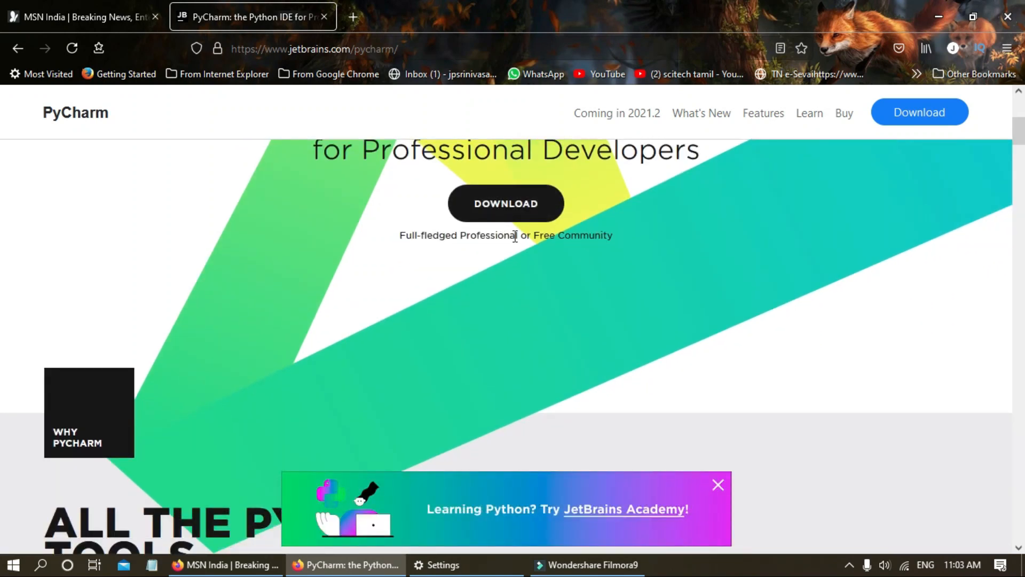
pyautogui.moveTo(518, 235); pyautogui.dragTo(401, 243)
pyautogui.moveTo(614, 236); pyautogui.dragTo(539, 230)
pyautogui.scroll(-3, 550, 229)
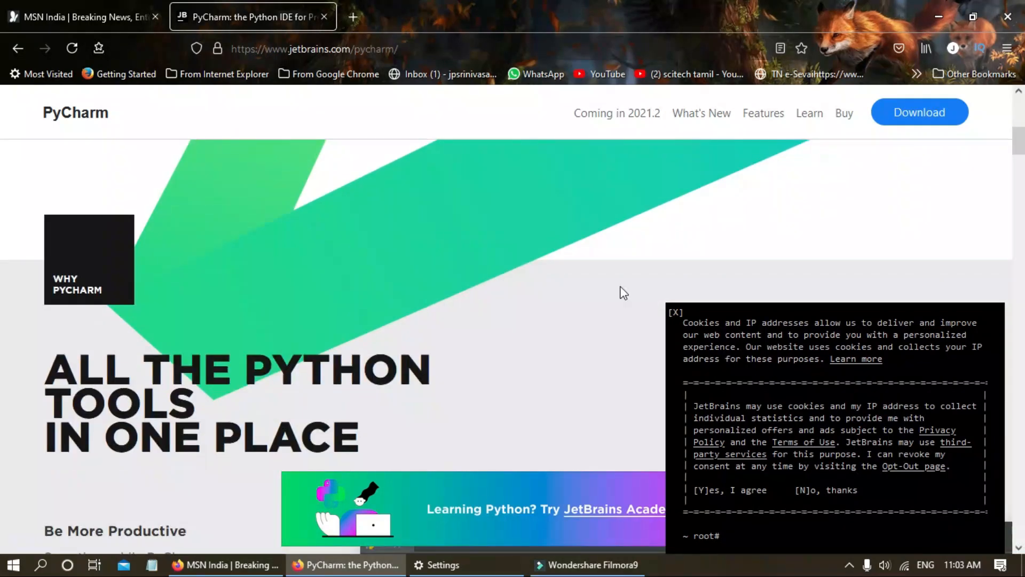
pyautogui.click(677, 314)
pyautogui.scroll(-12, 569, 314)
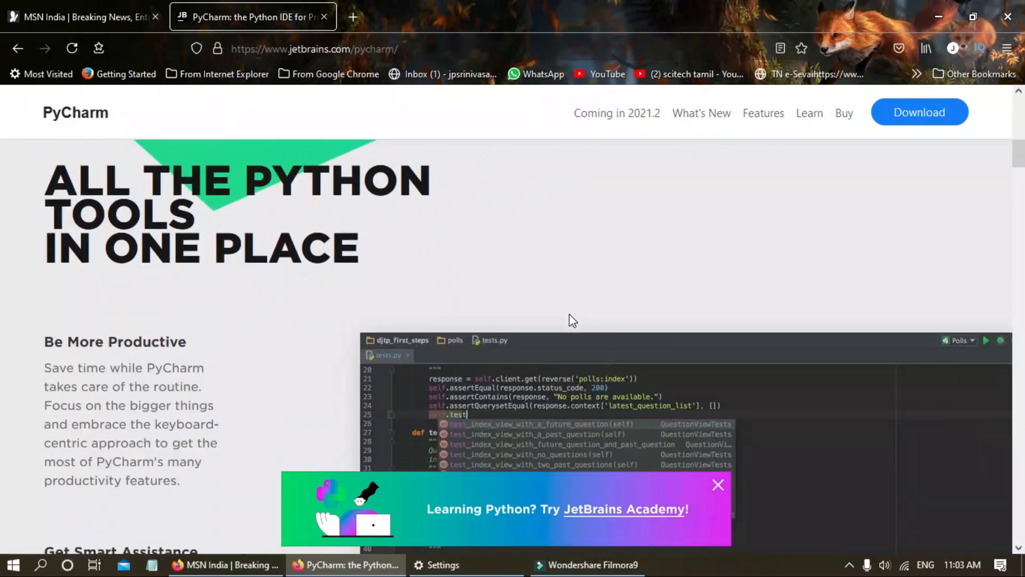
pyautogui.scroll(15, 566, 306)
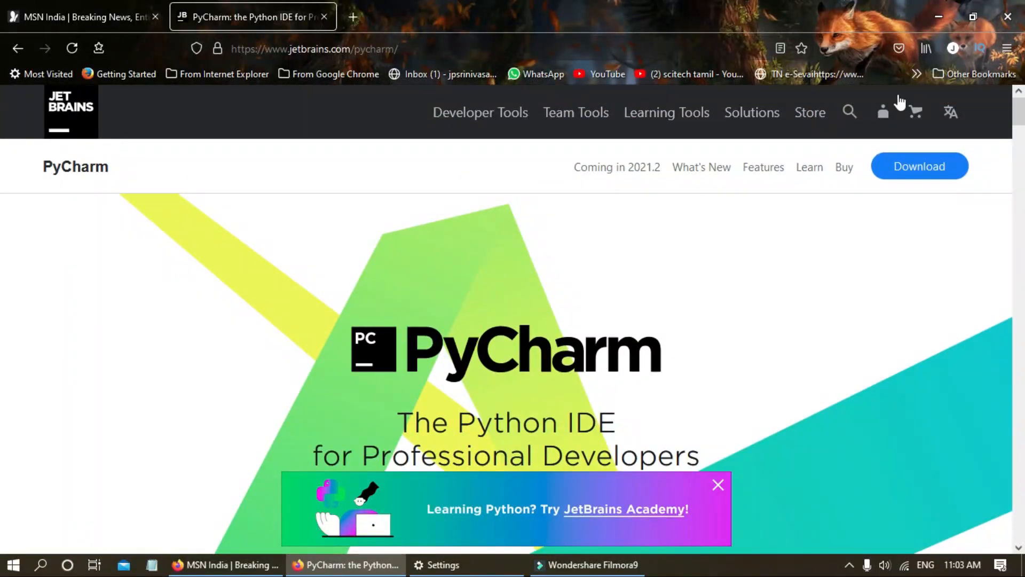
# - Open the PyCharm download page, check the macOS and Linux versions, and select Windows as the platform
pyautogui.click(919, 166)
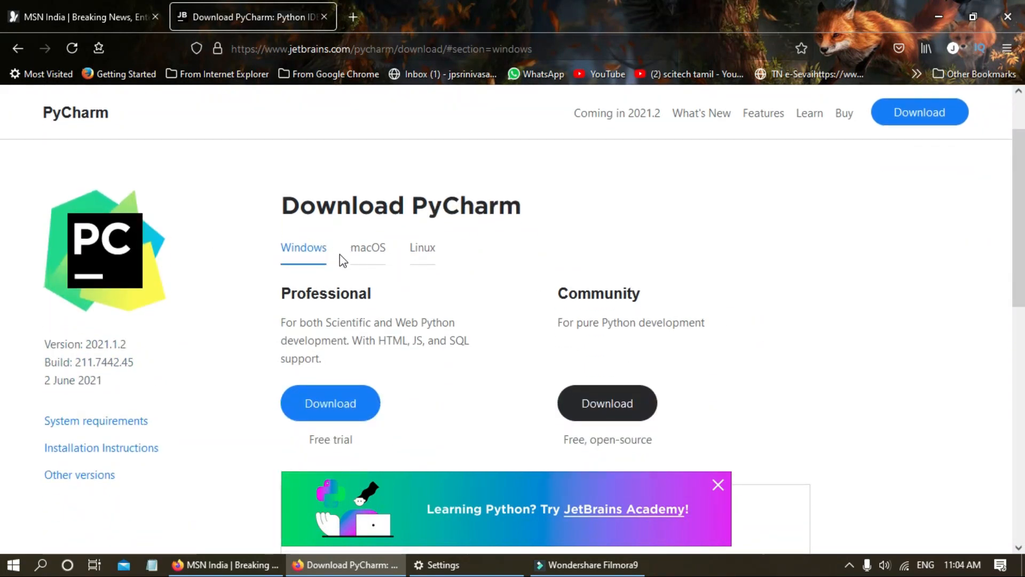
pyautogui.click(381, 255)
pyautogui.click(421, 247)
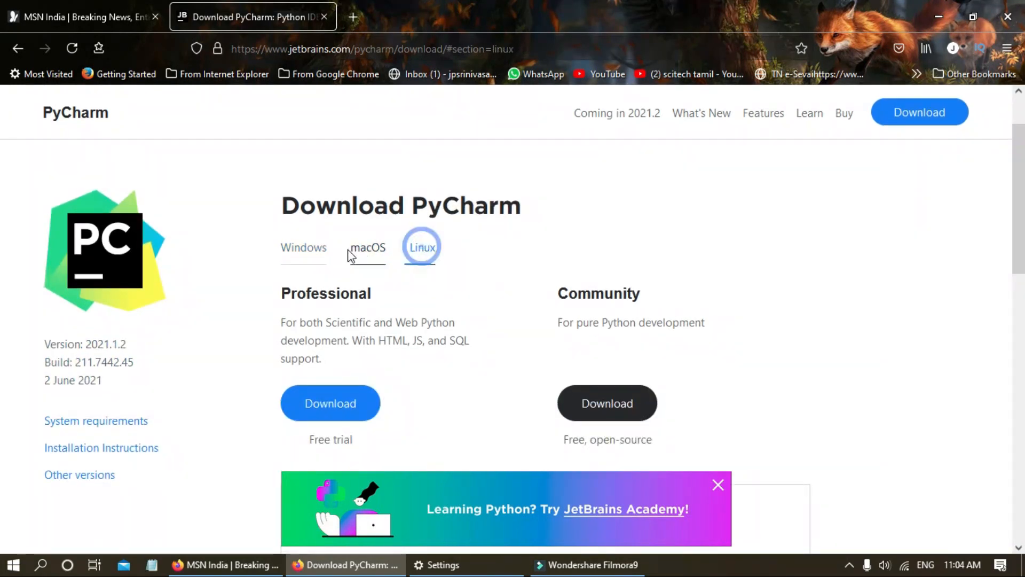
pyautogui.click(325, 255)
pyautogui.scroll(-3, 419, 265)
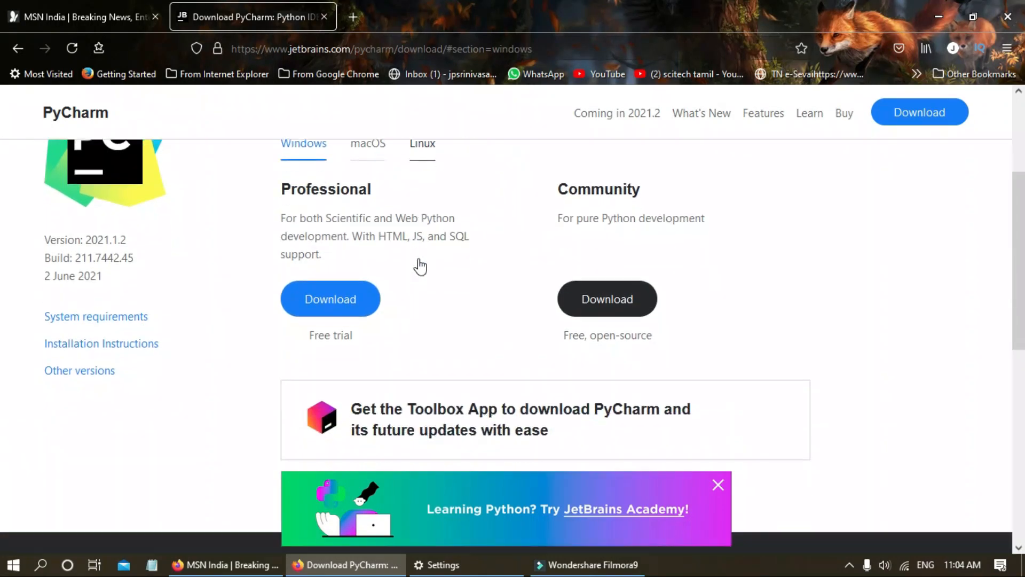
pyautogui.scroll(1, 402, 240)
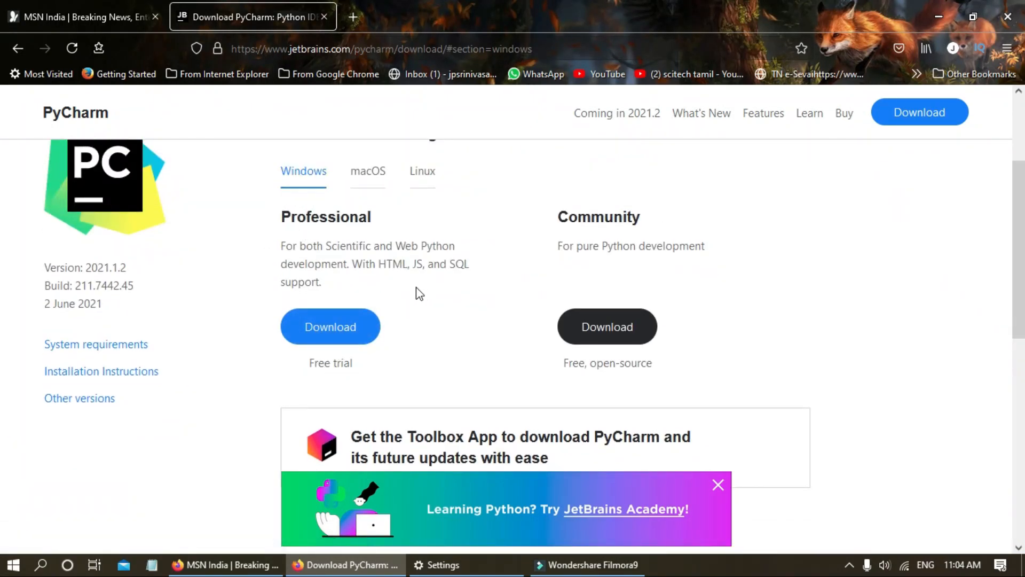
# - Compare the Professional and Community edition descriptions and request the free Community edition download for Windows
pyautogui.moveTo(414, 286); pyautogui.dragTo(290, 273)
pyautogui.click(253, 236)
pyautogui.scroll(1, 534, 291)
pyautogui.moveTo(560, 294); pyautogui.dragTo(667, 322)
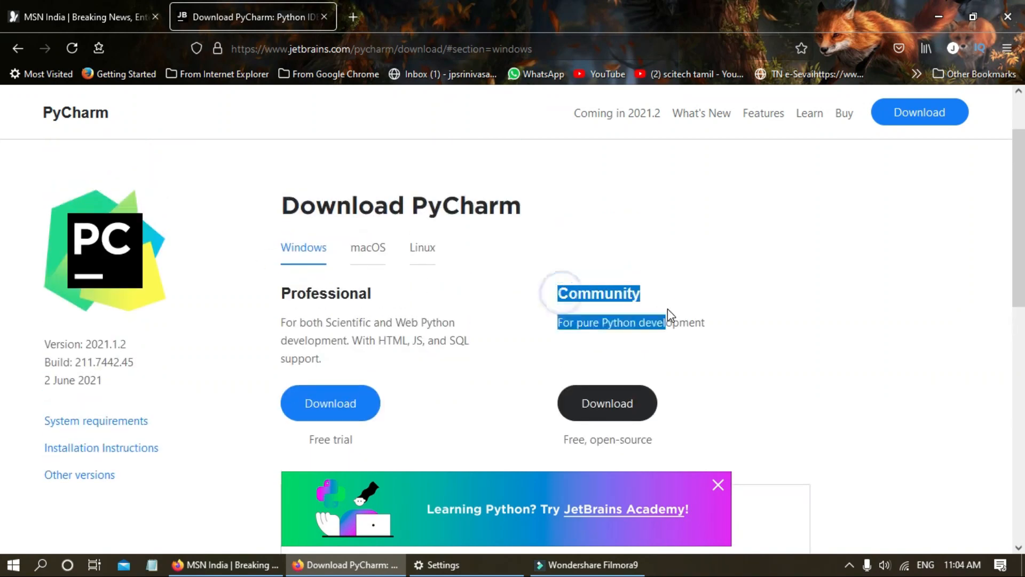
pyautogui.moveTo(652, 445); pyautogui.dragTo(620, 415)
pyautogui.click(620, 411)
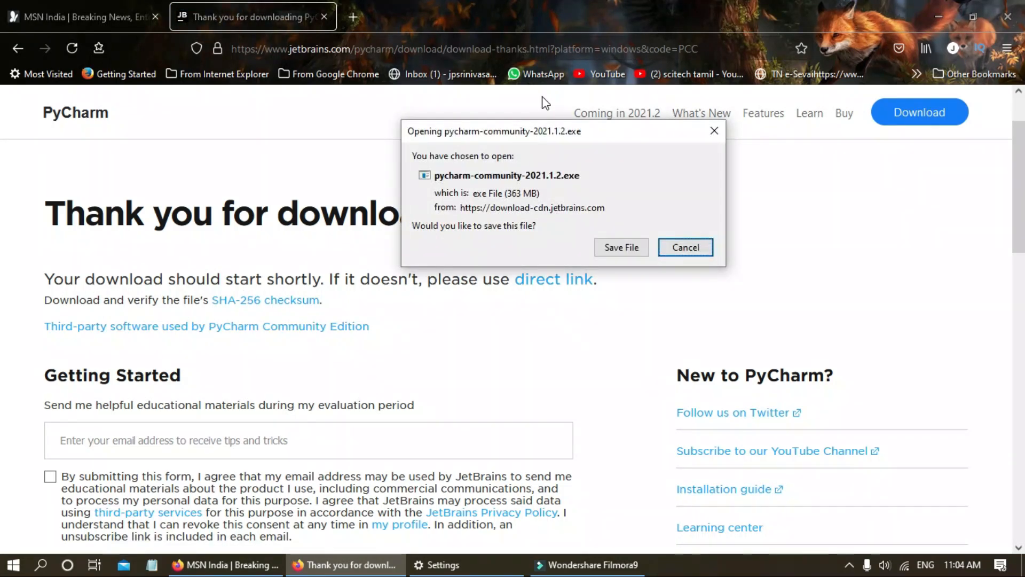
# - Dismiss the save prompt for pycharm-community-2021.1.2.exe and close all open Firefox windows
pyautogui.moveTo(549, 131); pyautogui.dragTo(495, 149)
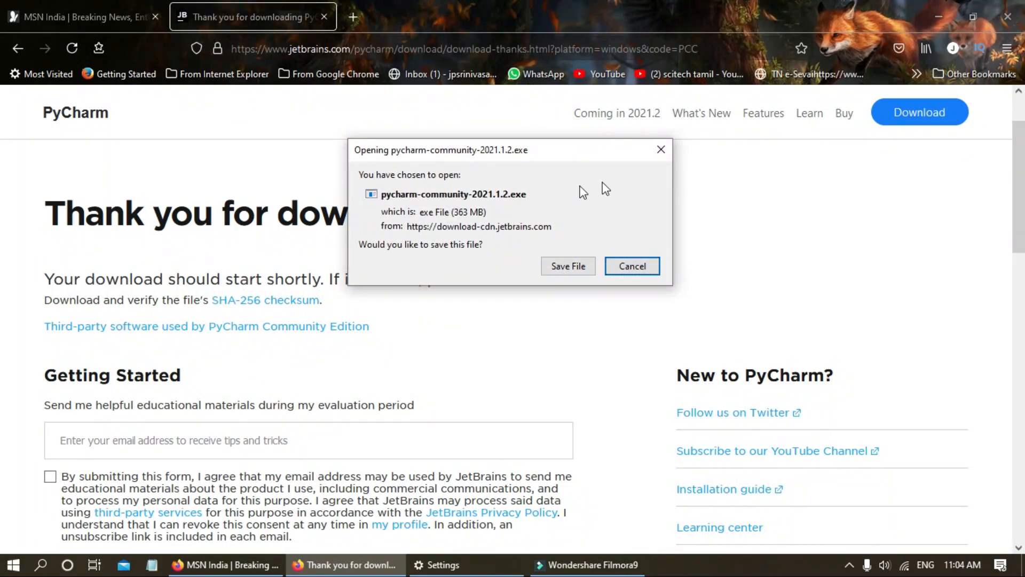
pyautogui.click(661, 150)
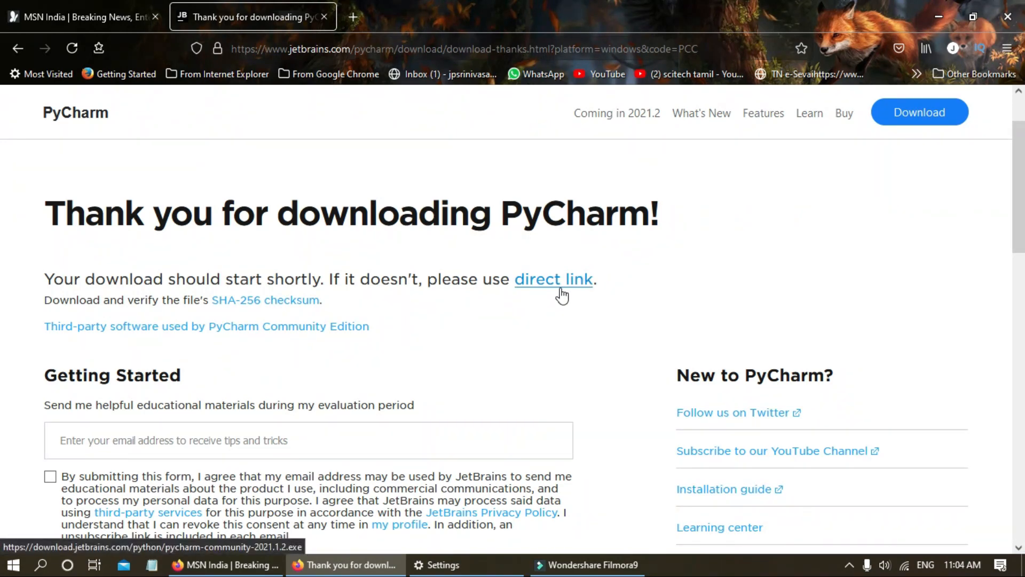
pyautogui.scroll(2, 644, 246)
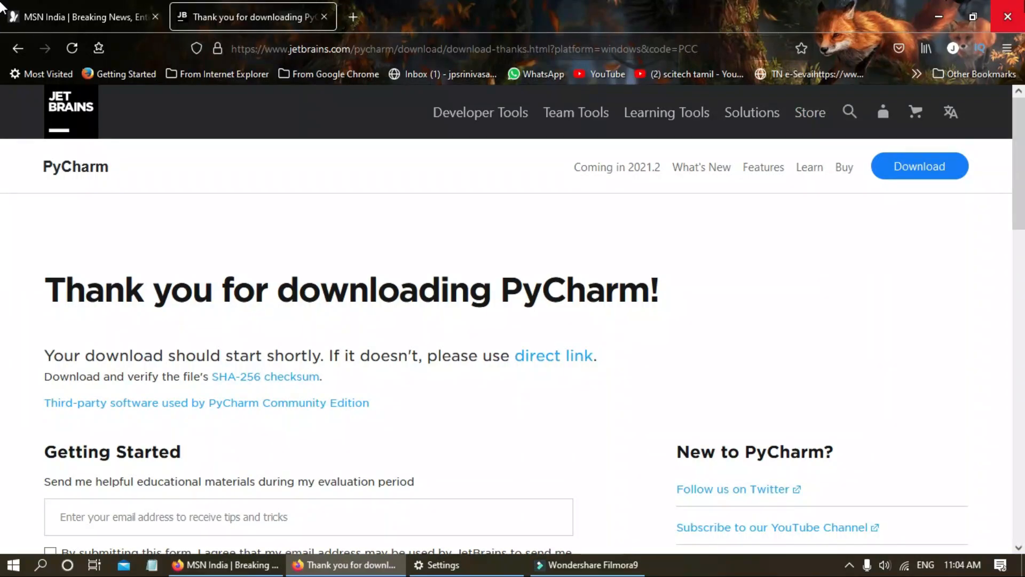
pyautogui.click(1008, 17)
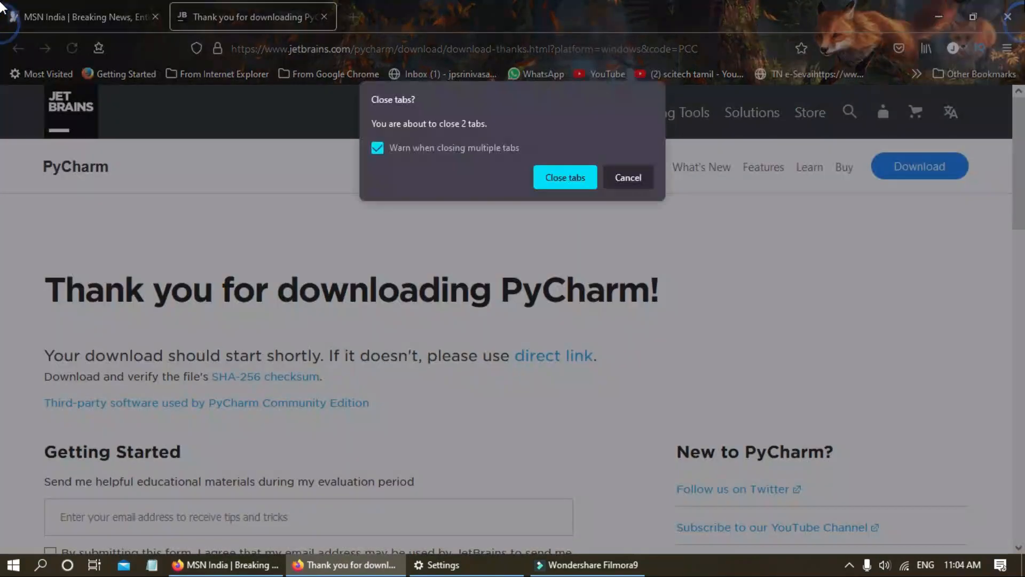
pyautogui.click(582, 177)
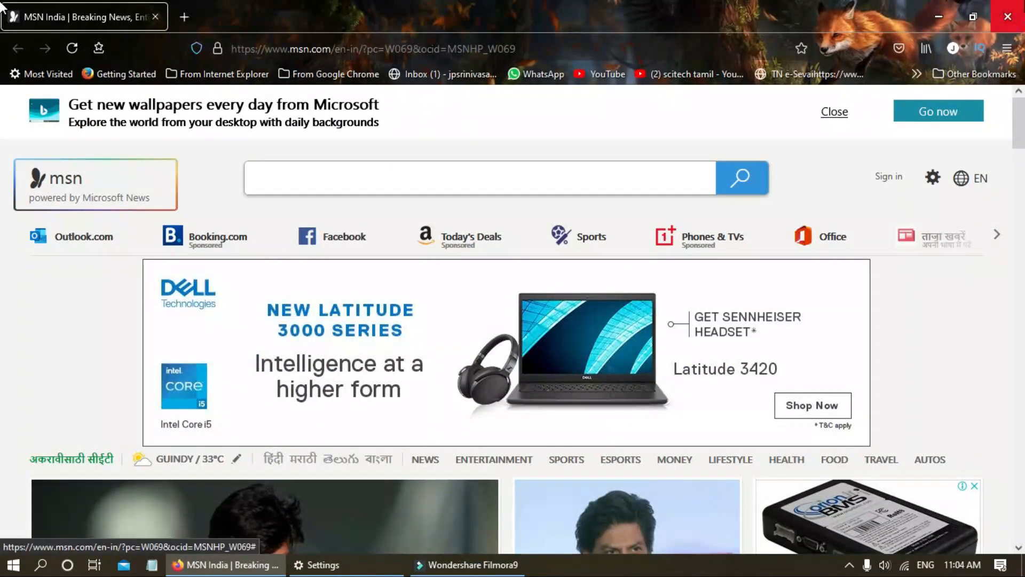
pyautogui.click(1008, 16)
pyautogui.rightClick(603, 197)
pyautogui.click(634, 242)
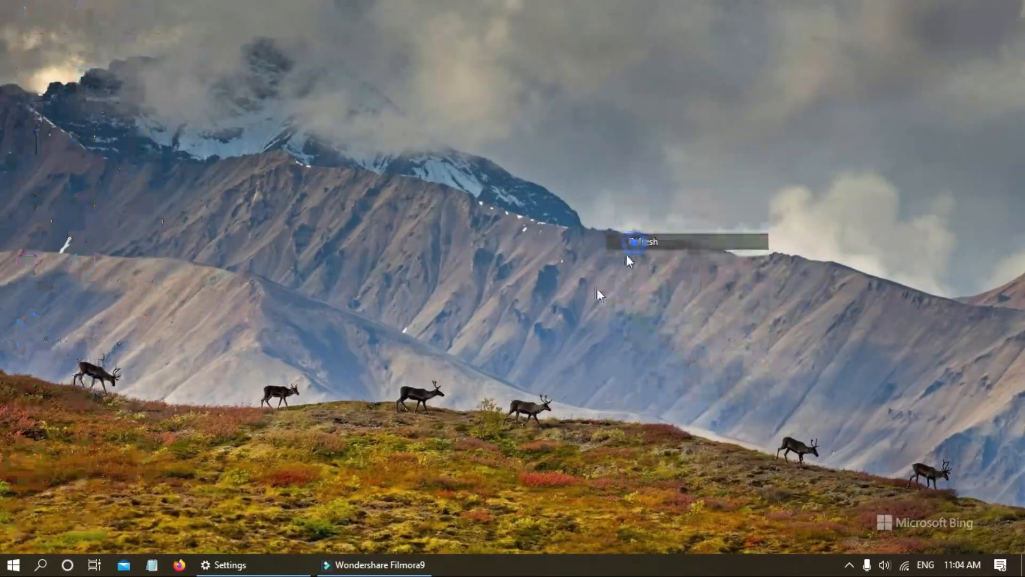
# - Launch the PyCharm Community installer from the desktop and accept the default destination folder
pyautogui.click(149, 450)
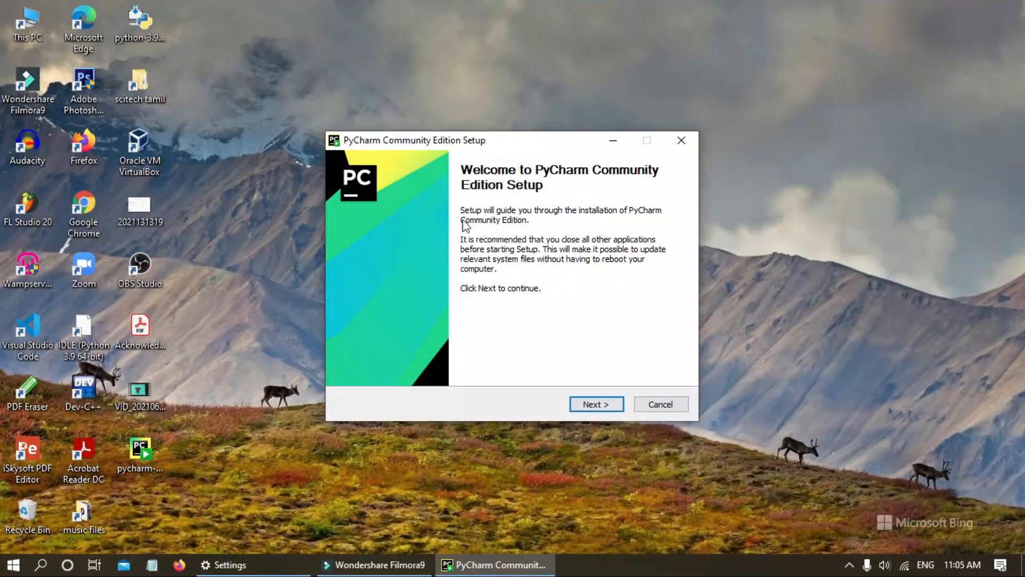
pyautogui.click(596, 404)
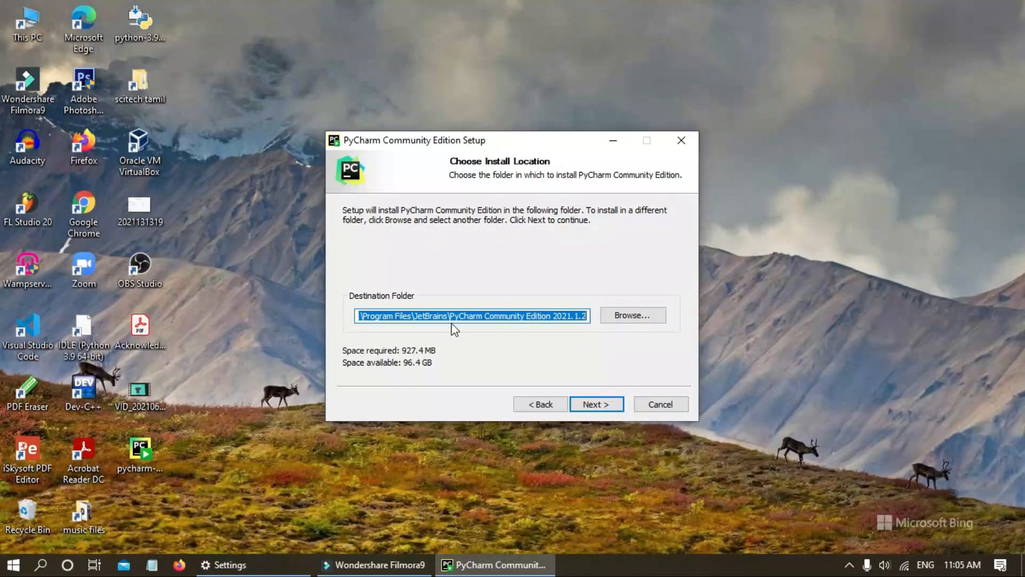
pyautogui.moveTo(422, 316); pyautogui.dragTo(454, 316)
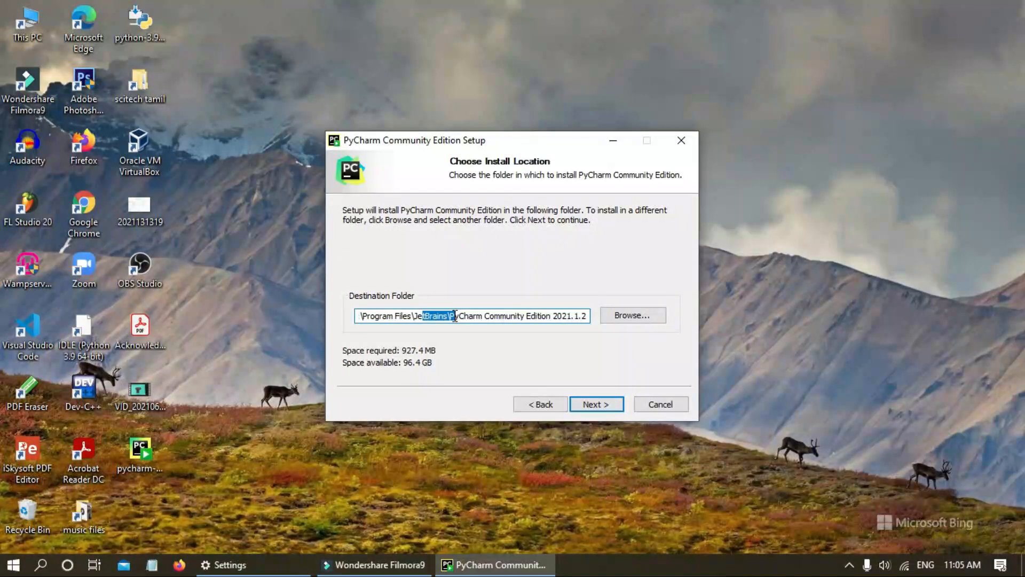
pyautogui.click(600, 407)
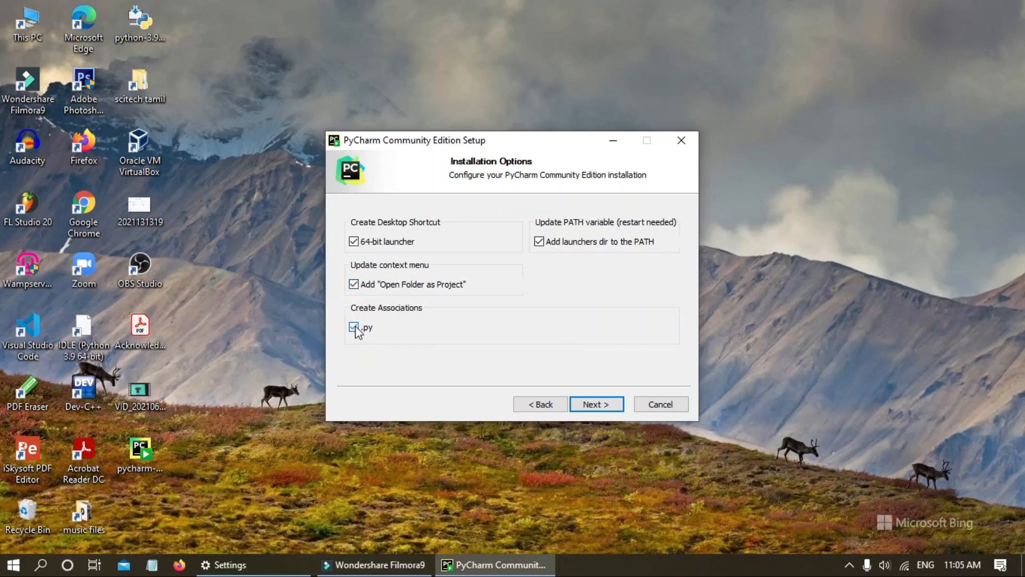
# - Install PyCharm with the 64-bit launcher, PATH, Open Folder as Project and .py options, using the JetBrains Start Menu folder, and show the installation details
pyautogui.click(607, 407)
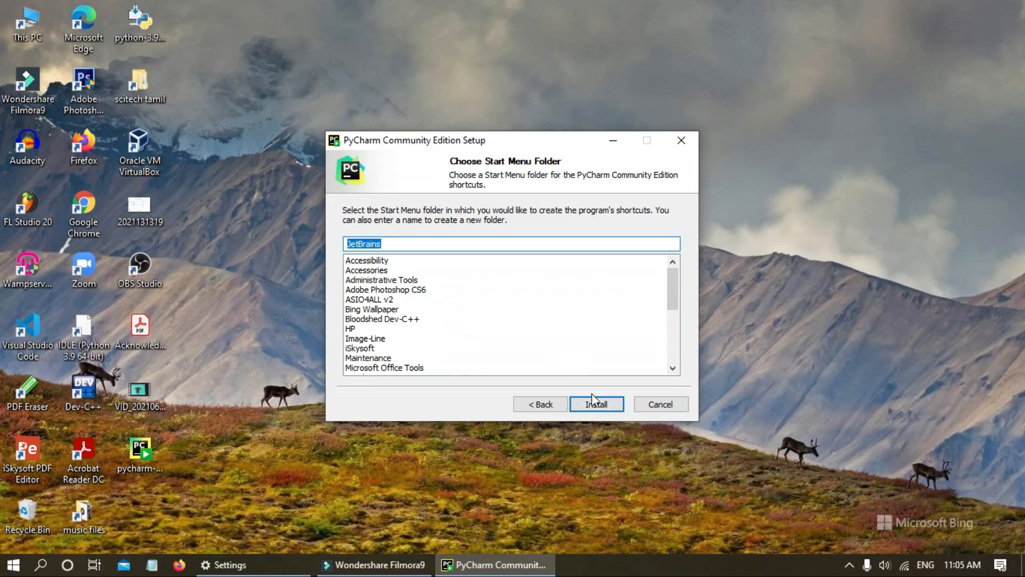
pyautogui.click(602, 412)
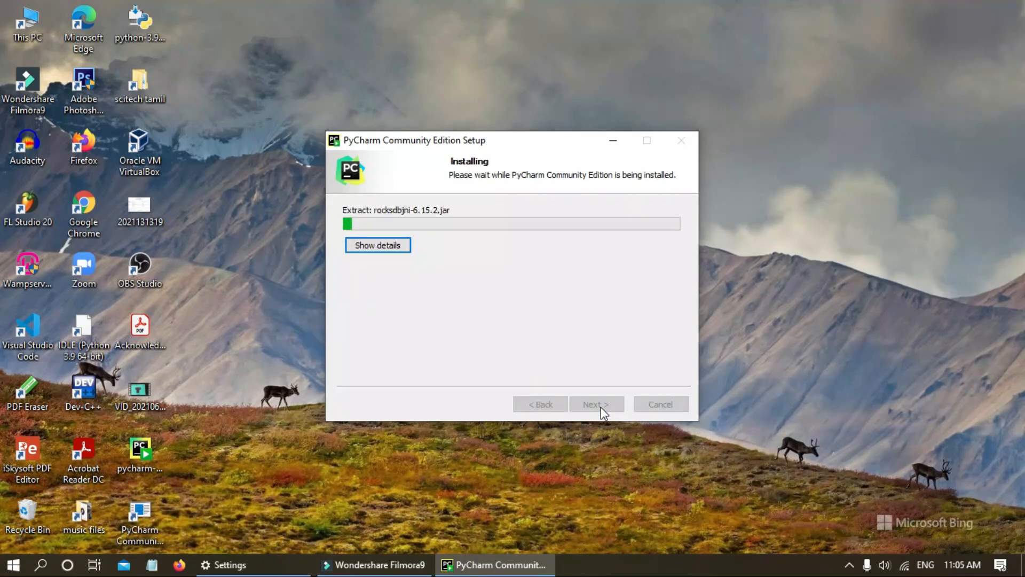
pyautogui.click(376, 247)
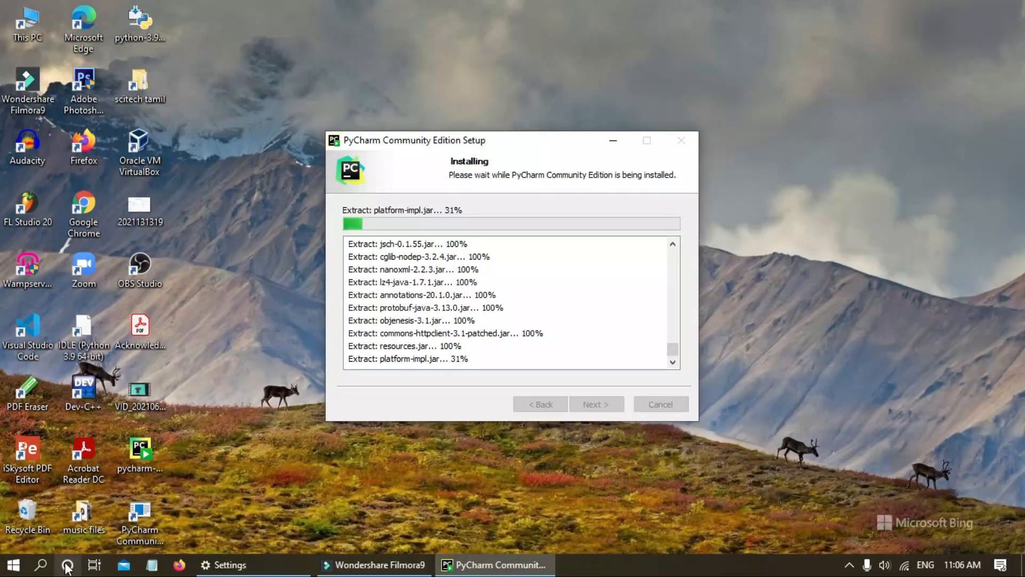
# - Search Windows for "com" and open Command Prompt while the installation runs
pyautogui.click(41, 566)
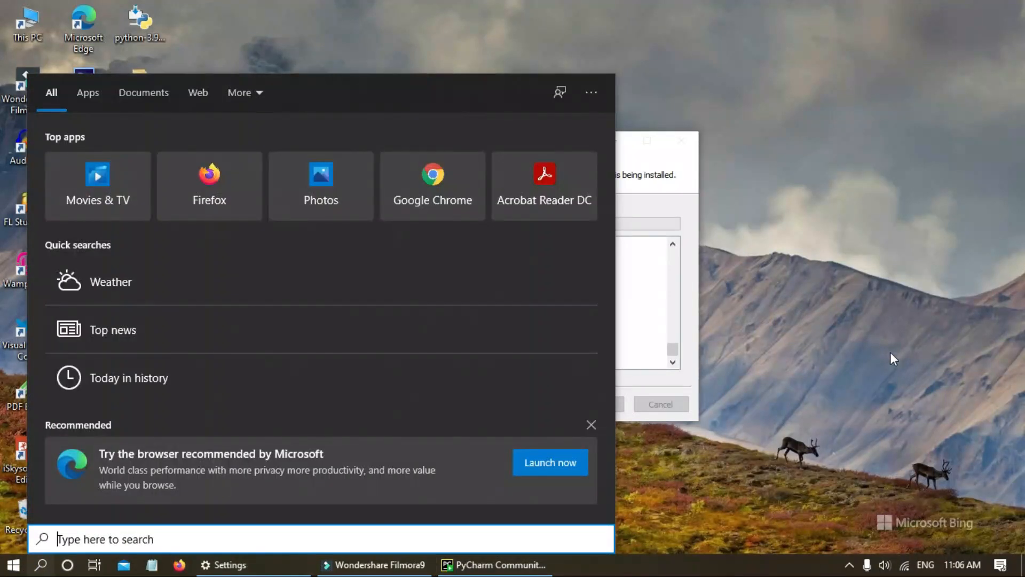
pyautogui.click(891, 351)
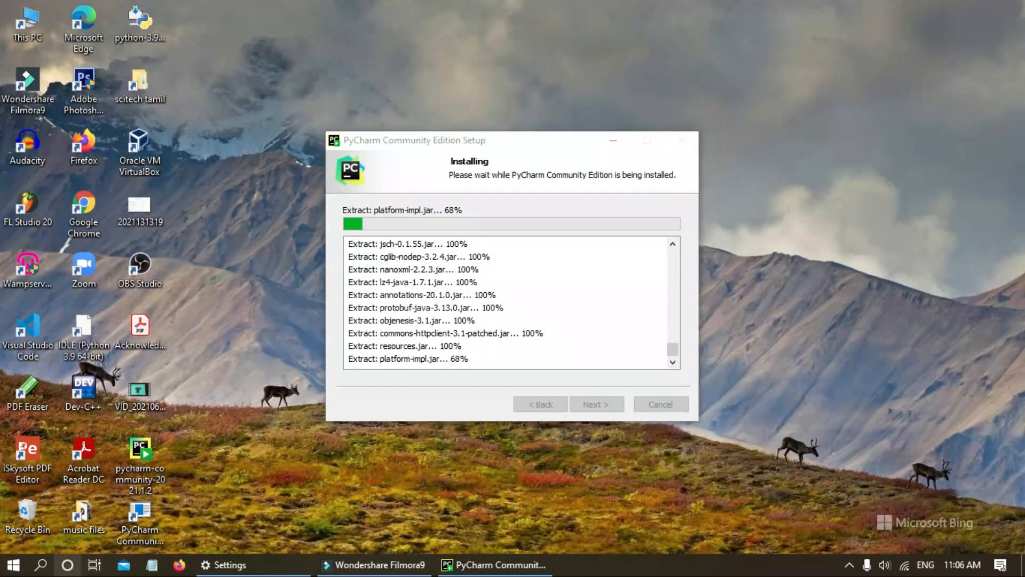
pyautogui.click(41, 567)
pyautogui.write('co')
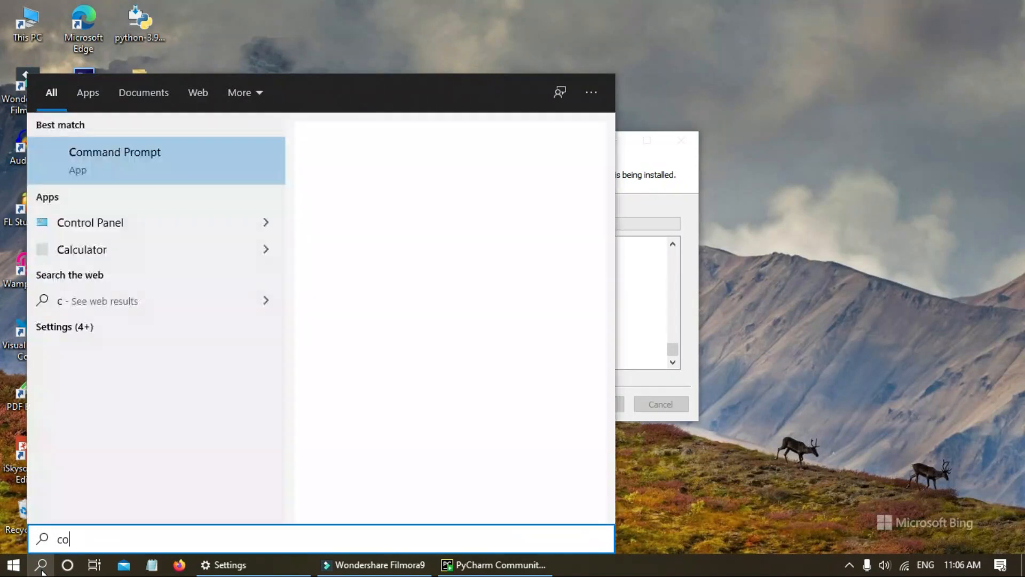
pyautogui.write('m')
pyautogui.press('Return')
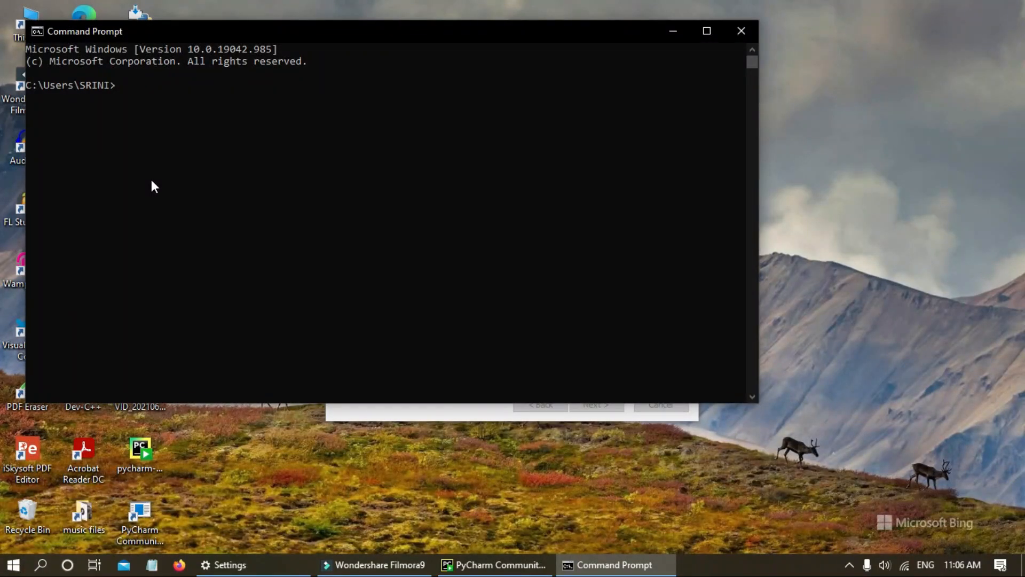
# - Run python in Command Prompt to check the installed version, highlight the version text and close the window
pyautogui.write('python')
pyautogui.press('Return')
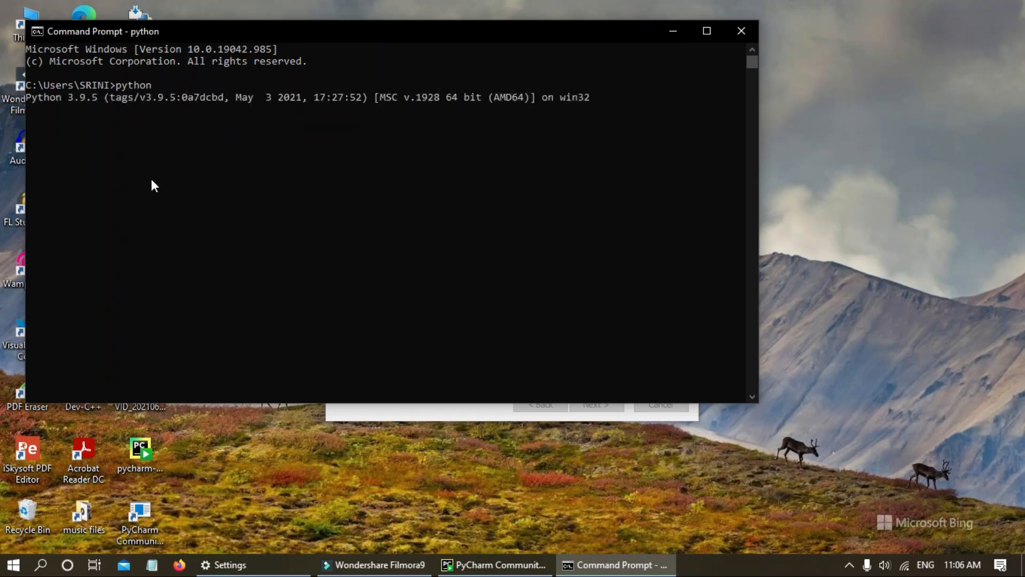
pyautogui.moveTo(103, 96); pyautogui.dragTo(32, 96)
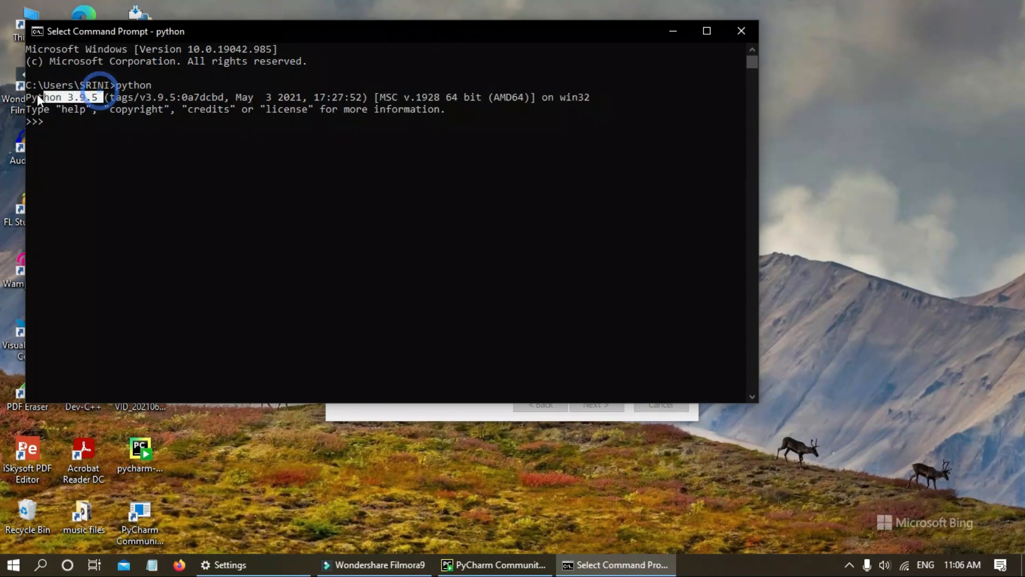
pyautogui.click(747, 32)
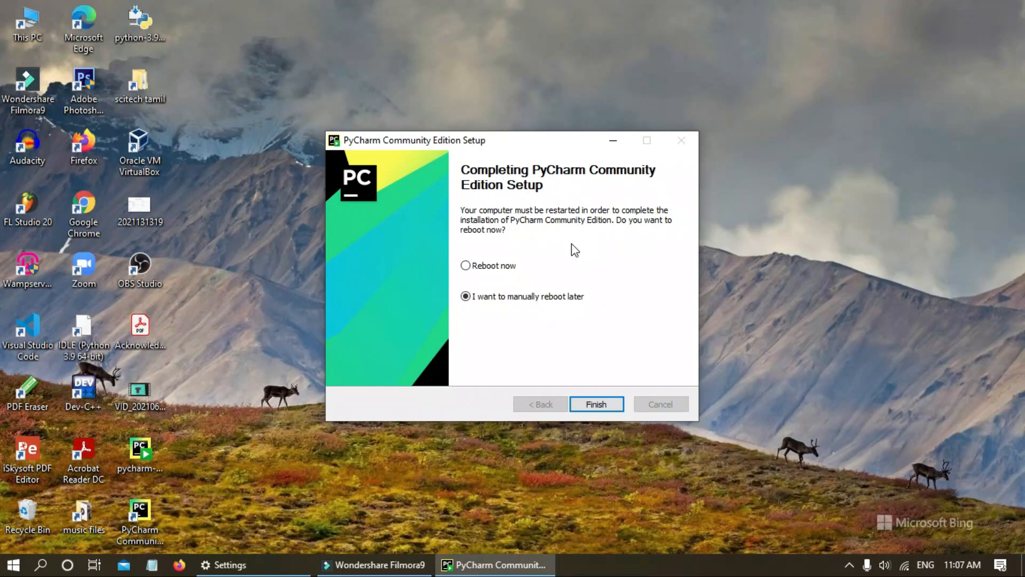
# - Finish the PyCharm setup with the manual reboot later option and refresh the desktop
pyautogui.click(595, 403)
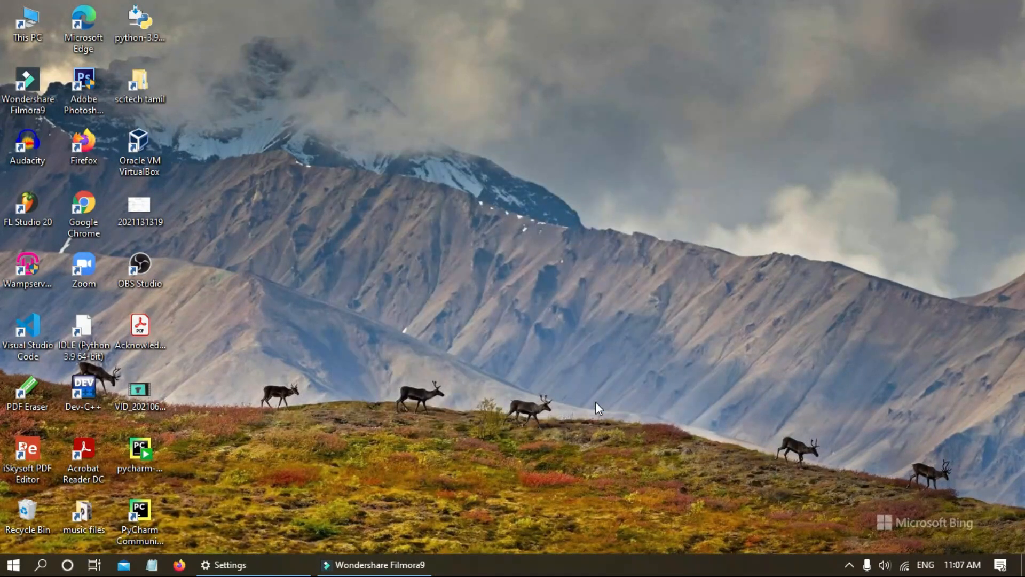
pyautogui.rightClick(581, 33)
pyautogui.rightClick(620, 78)
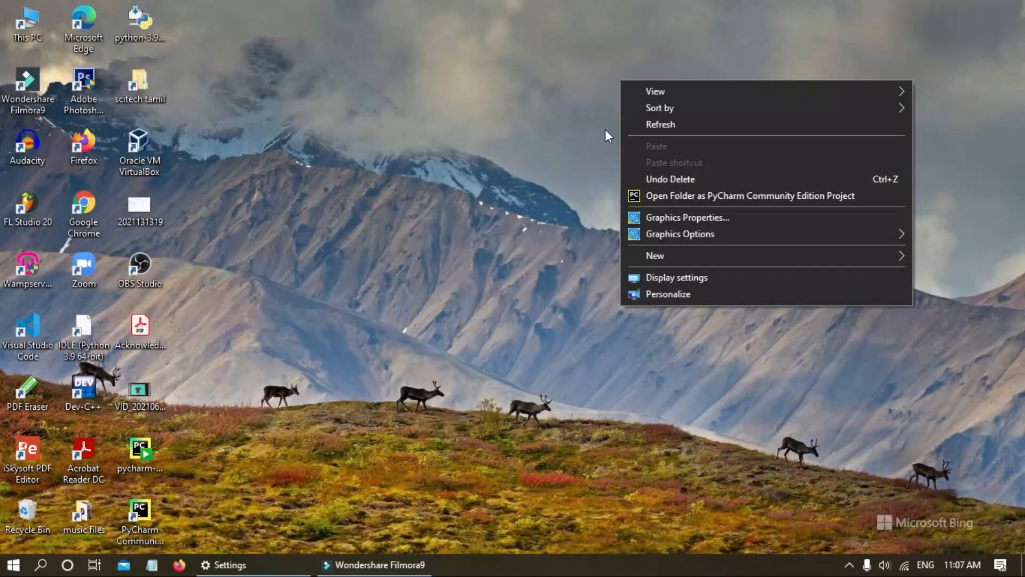
pyautogui.click(645, 129)
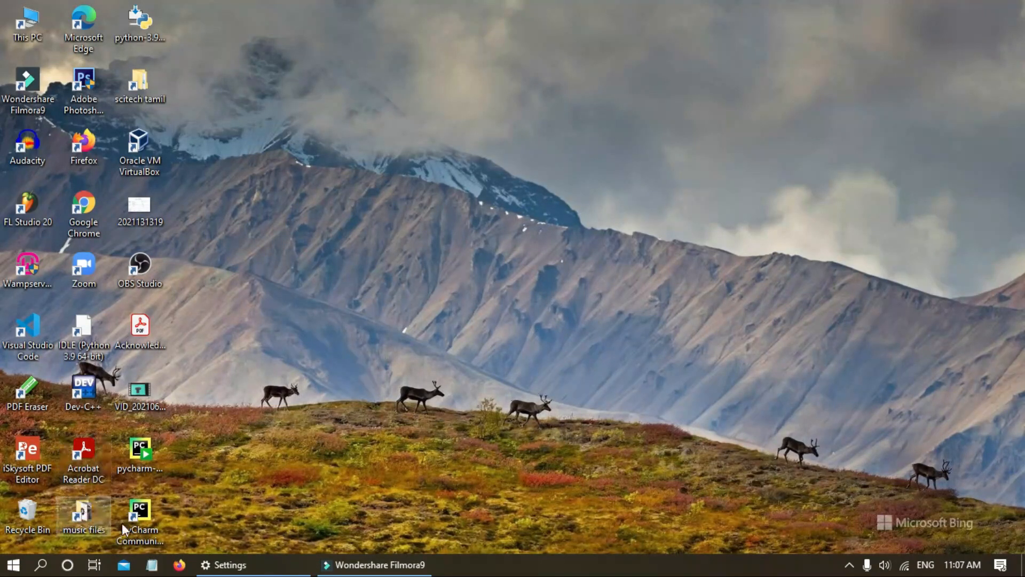
# - Launch PyCharm Community Edition from the desktop and accept its user agreement, declining to send anonymous statistics
pyautogui.doubleClick(149, 513)
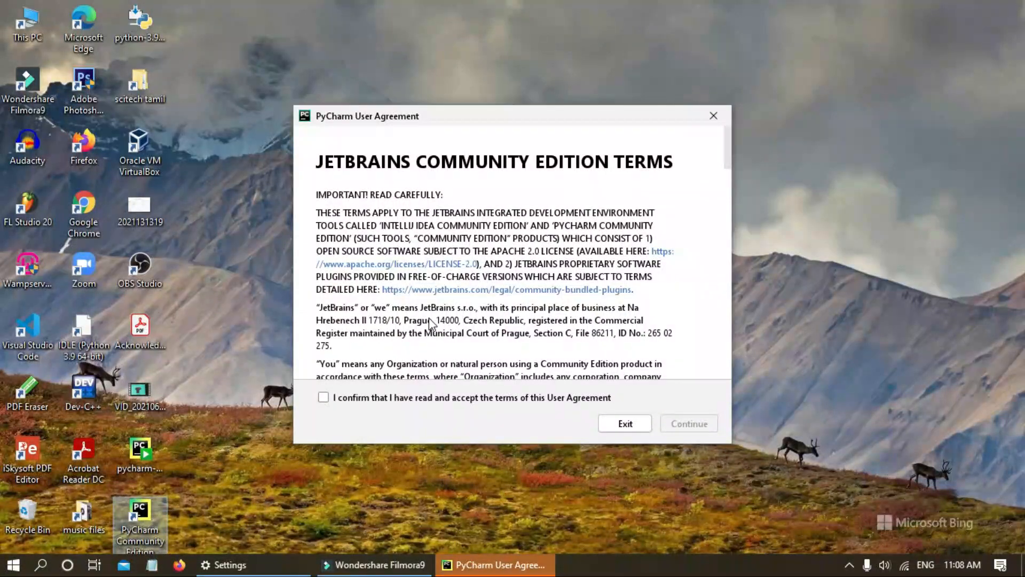
pyautogui.scroll(-10, 432, 323)
pyautogui.click(323, 397)
pyautogui.scroll(-5, 472, 321)
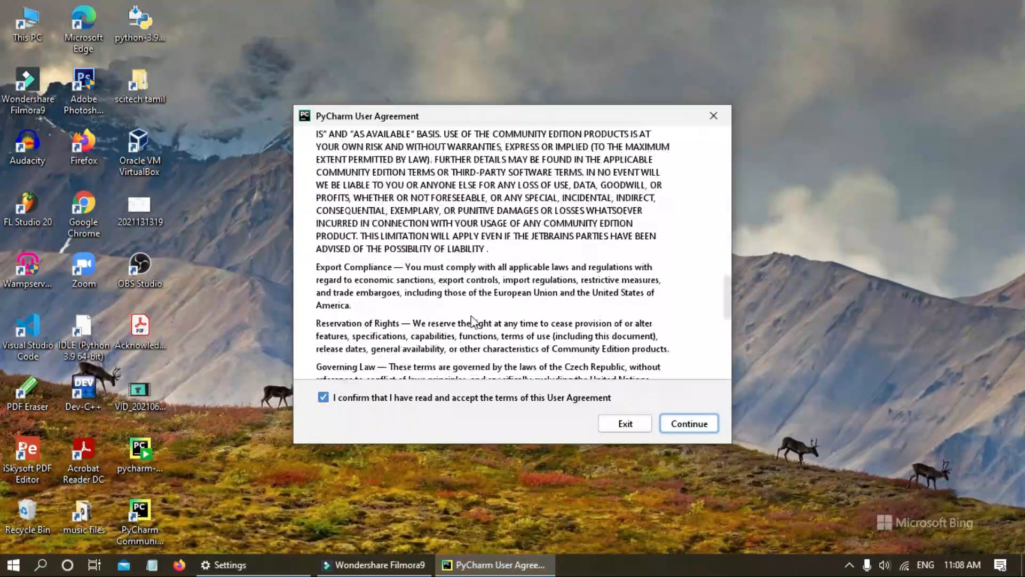
pyautogui.click(690, 425)
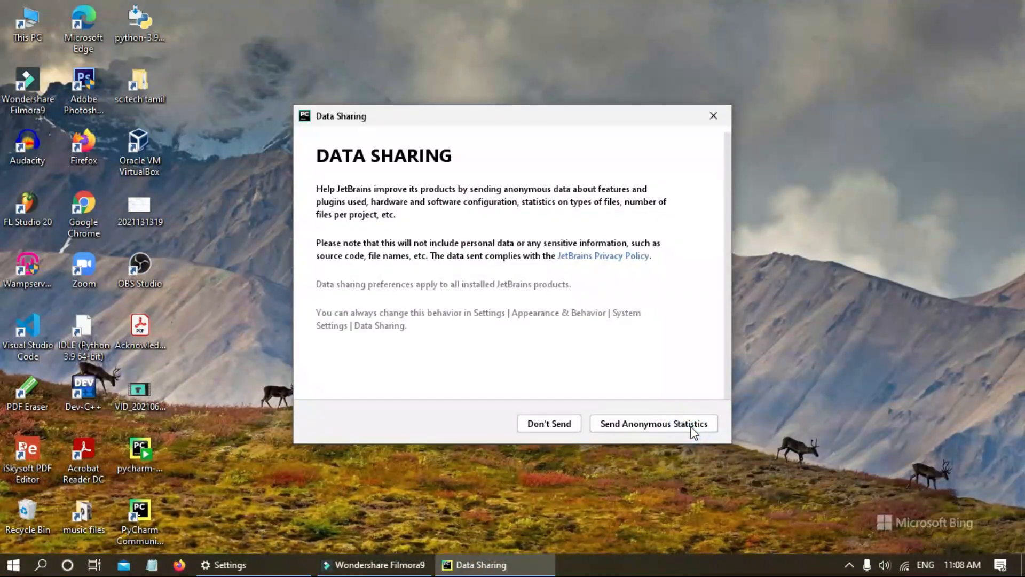
pyautogui.click(568, 427)
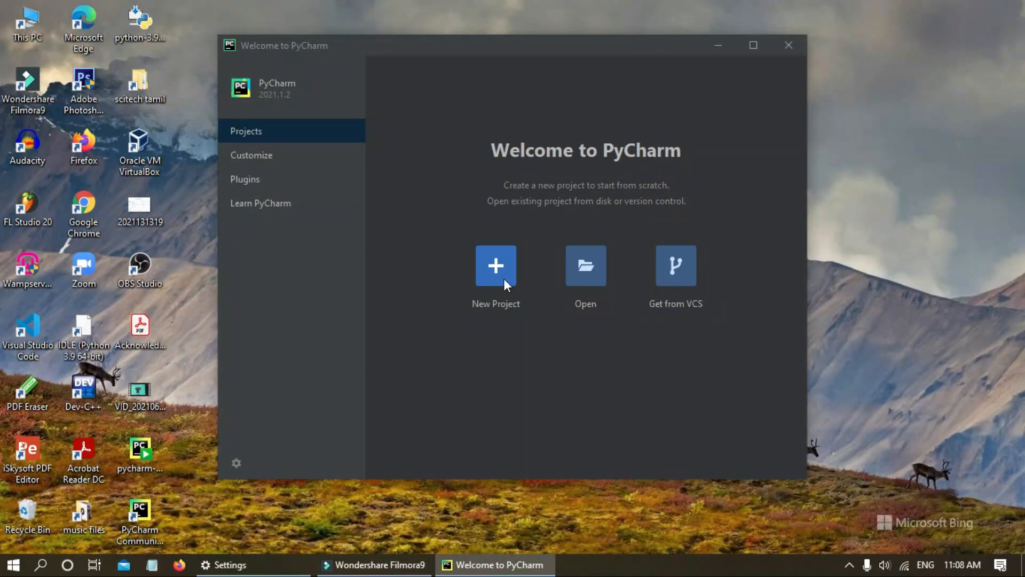
# - Create a new project named pythonProject with a new Virtualenv environment, the Python39 base interpreter and a main.py welcome script
pyautogui.click(483, 256)
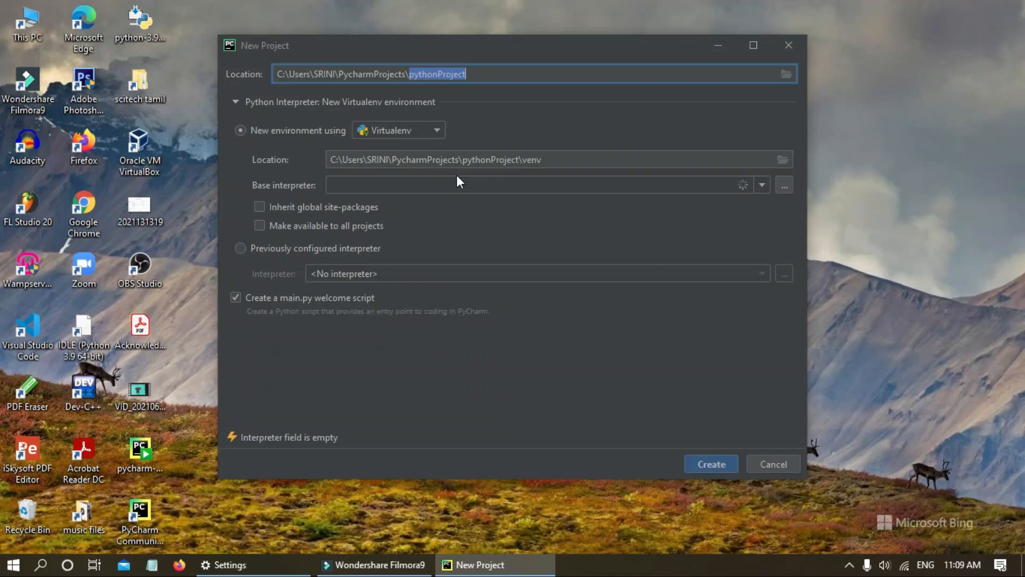
pyautogui.click(435, 132)
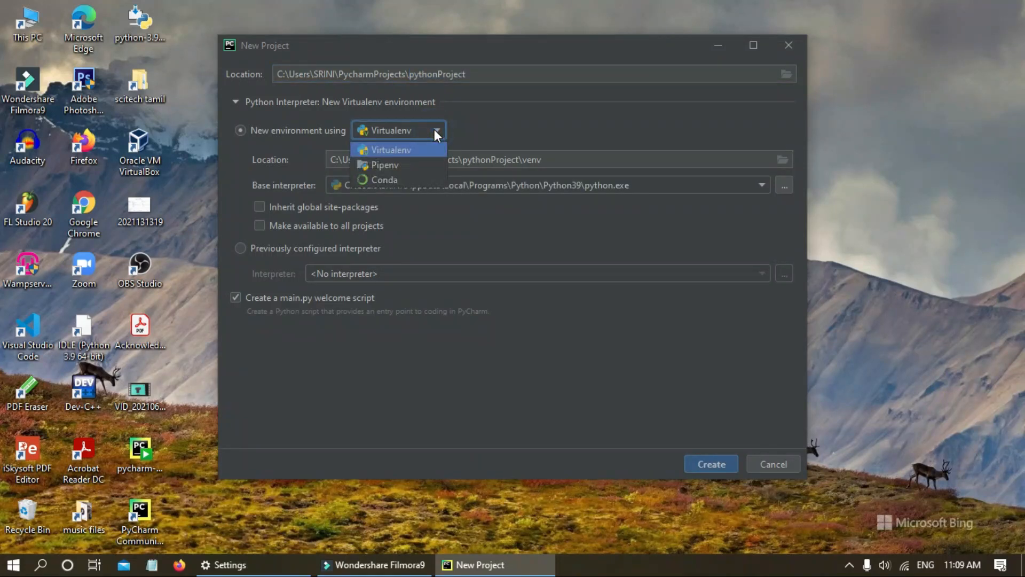
pyautogui.click(434, 130)
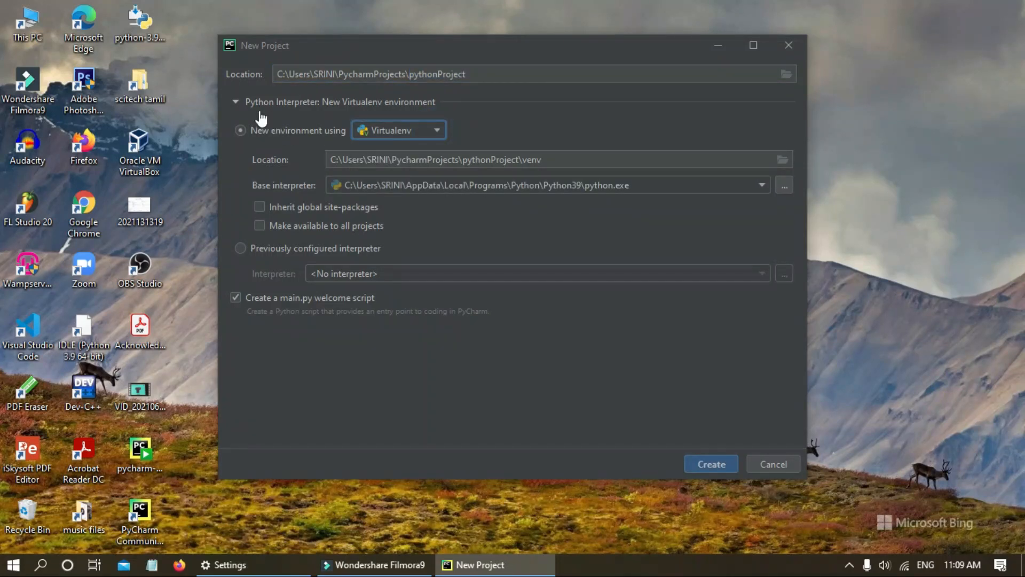
pyautogui.click(719, 467)
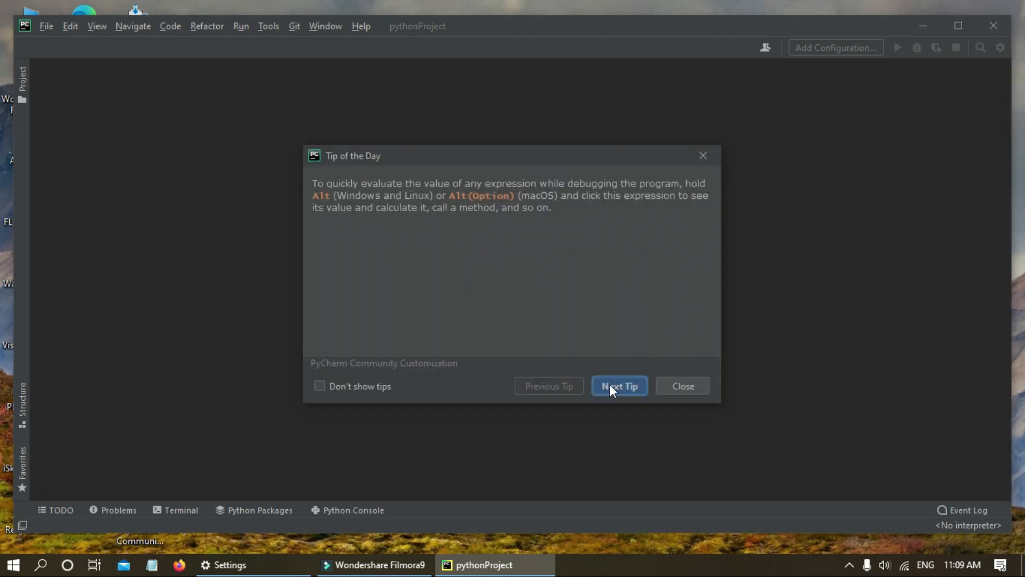
# - Close the Tip of the Day and dismiss the Code With Me notice as the project loads
pyautogui.click(703, 387)
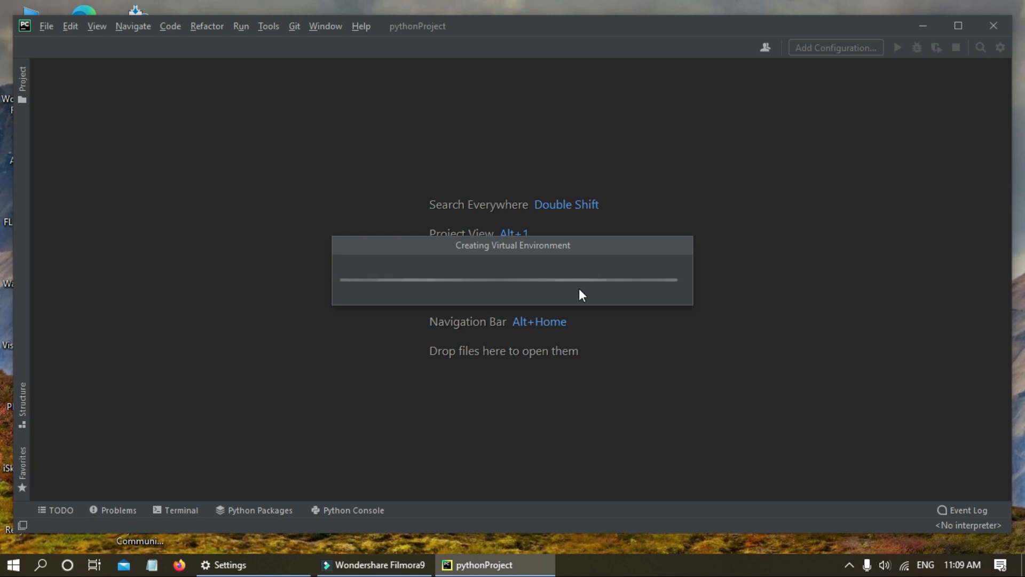
pyautogui.moveTo(562, 245); pyautogui.dragTo(677, 221)
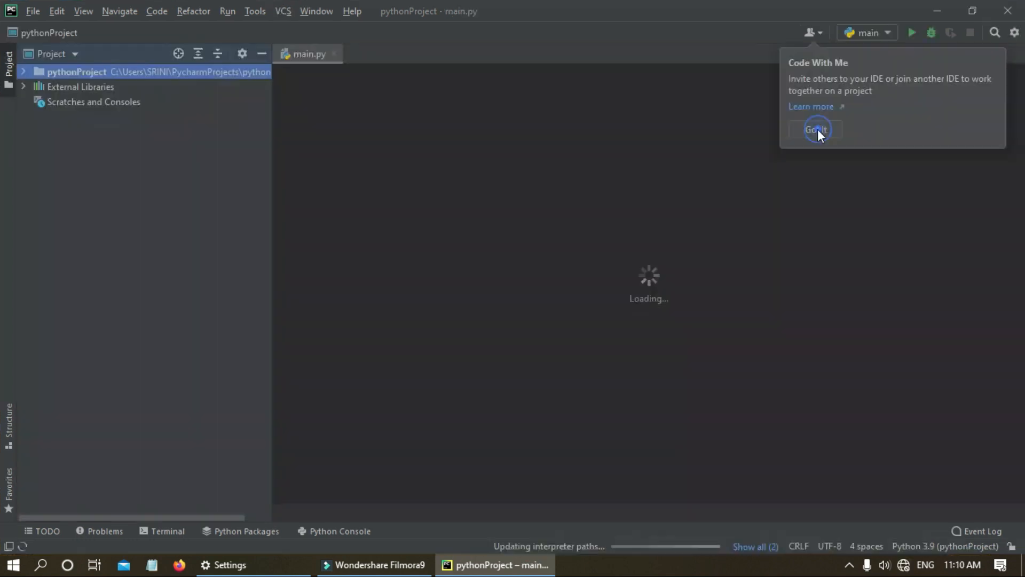
pyautogui.click(816, 129)
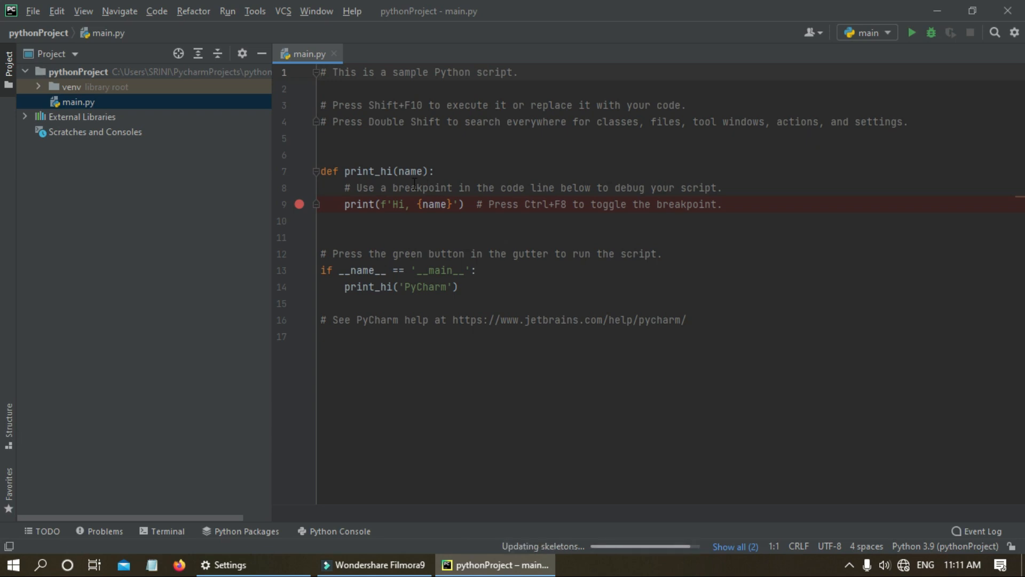
# - Replace all sample code in main.py with print("subscribe and like this video")
pyautogui.moveTo(788, 368); pyautogui.dragTo(274, 57)
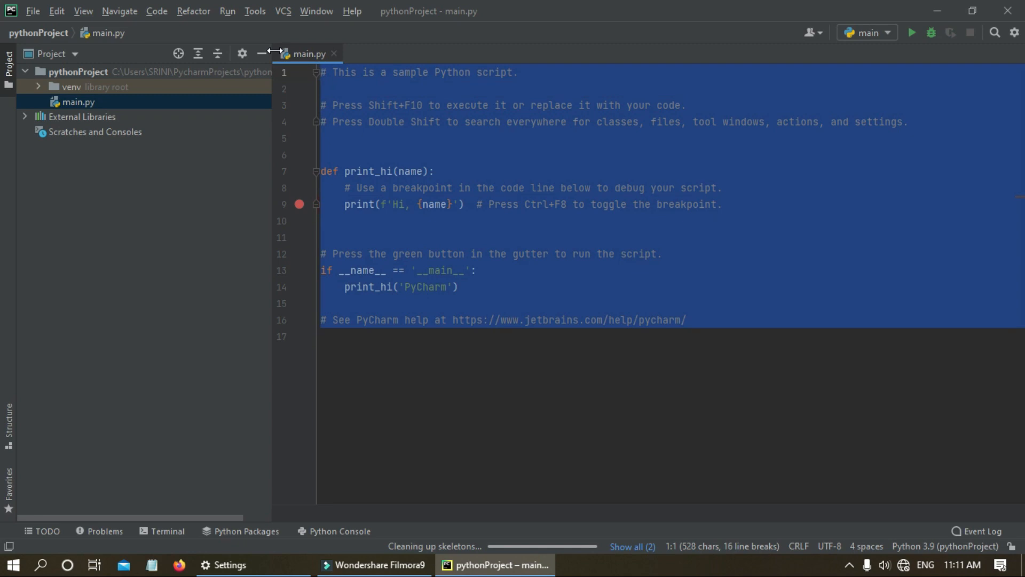
pyautogui.press('BackSpace')
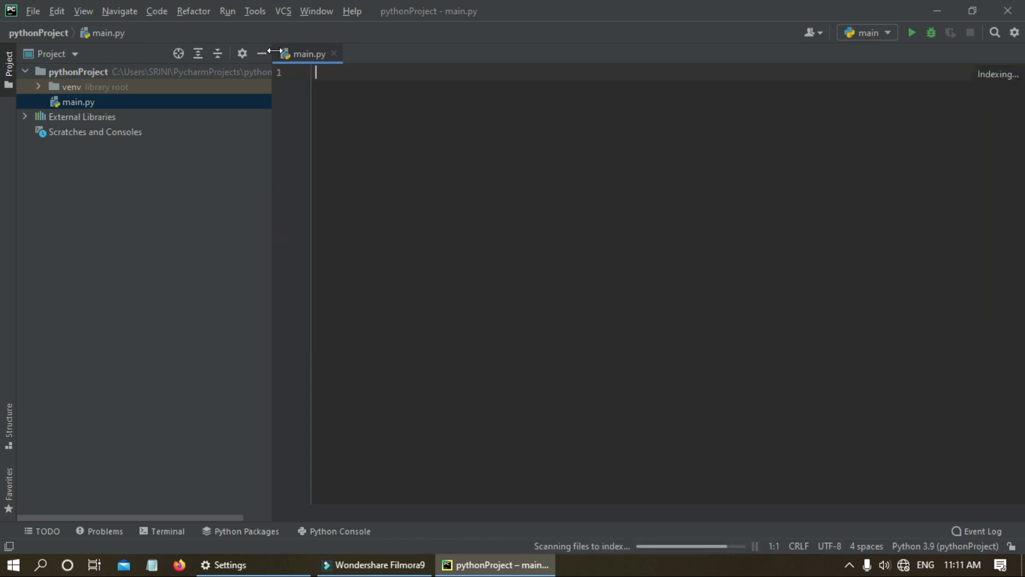
pyautogui.write('print')
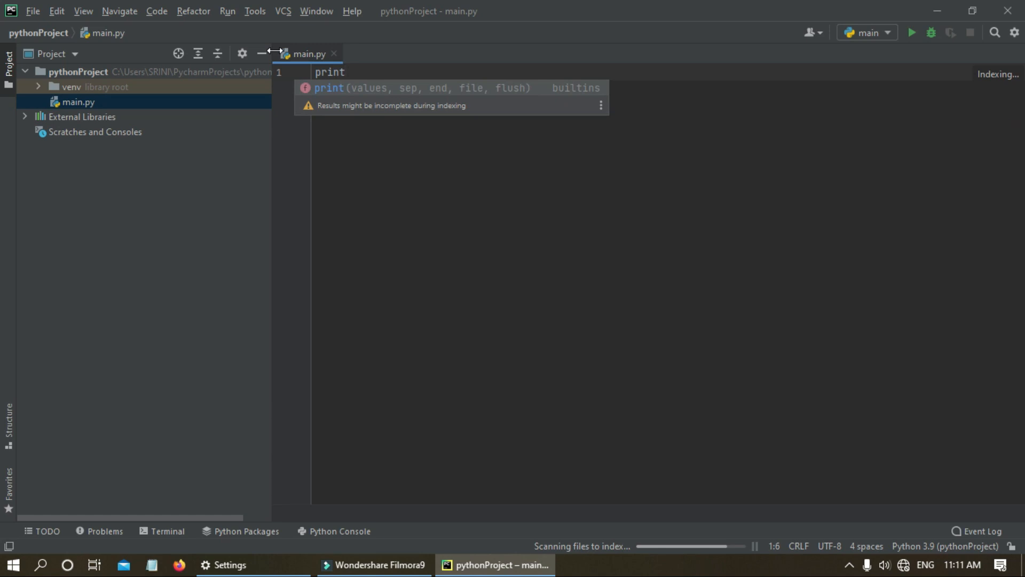
pyautogui.write('("')
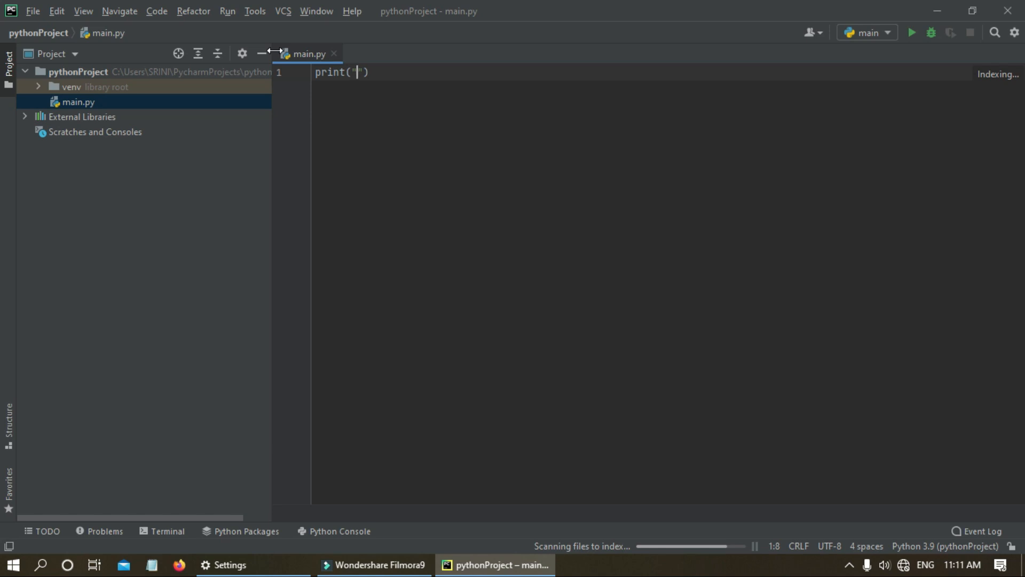
pyautogui.write('sub')
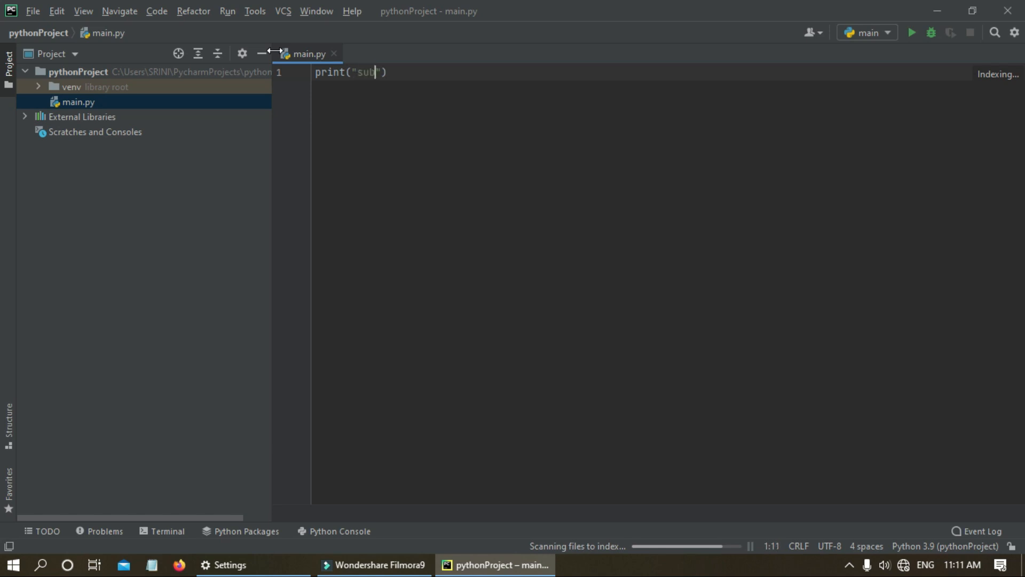
pyautogui.write('scribe')
pyautogui.write('and like this v')
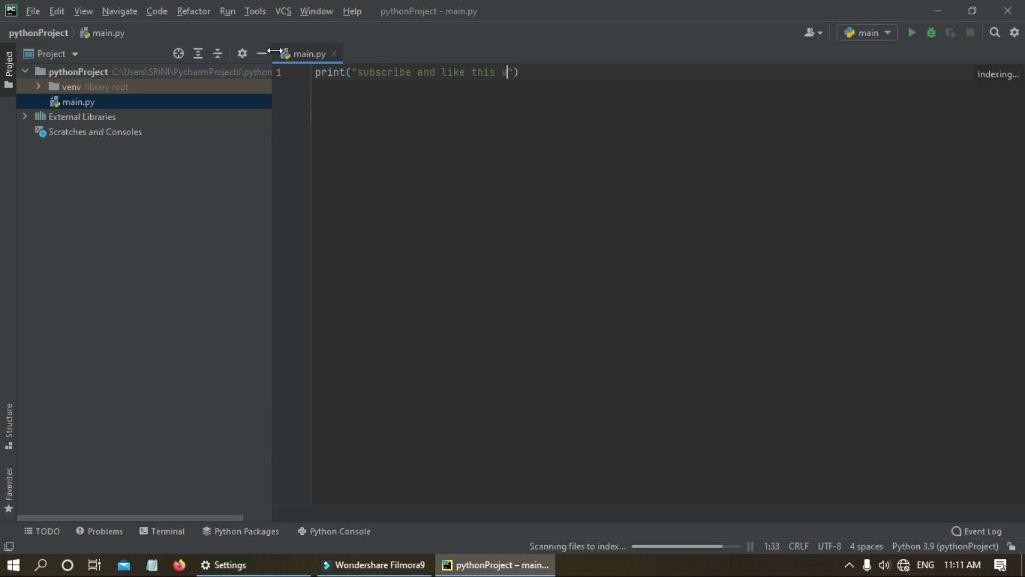
pyautogui.write('ideo')
# - Open the project's terminal and run the main.py script
pyautogui.click(157, 532)
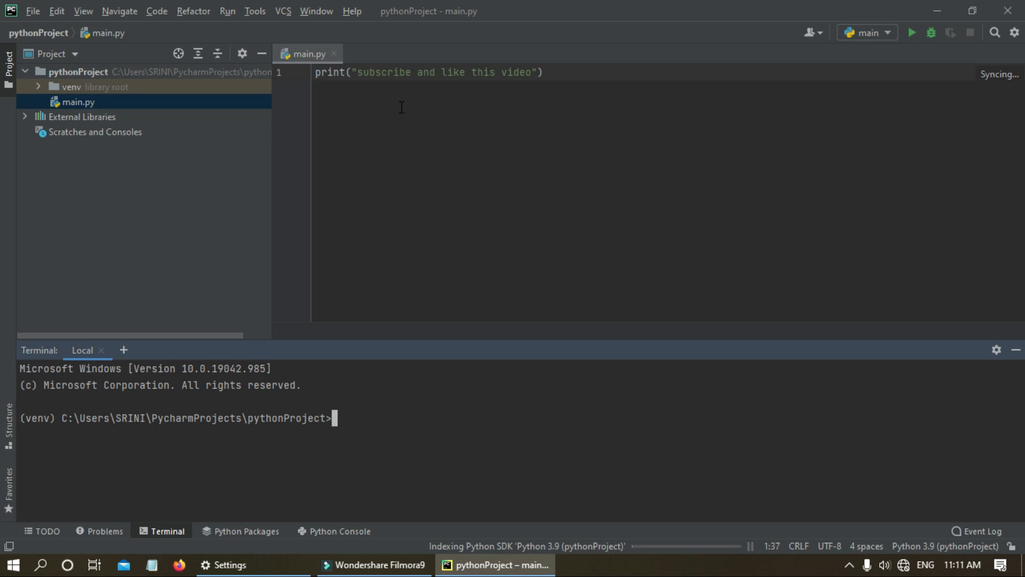
pyautogui.click(228, 11)
pyautogui.click(229, 28)
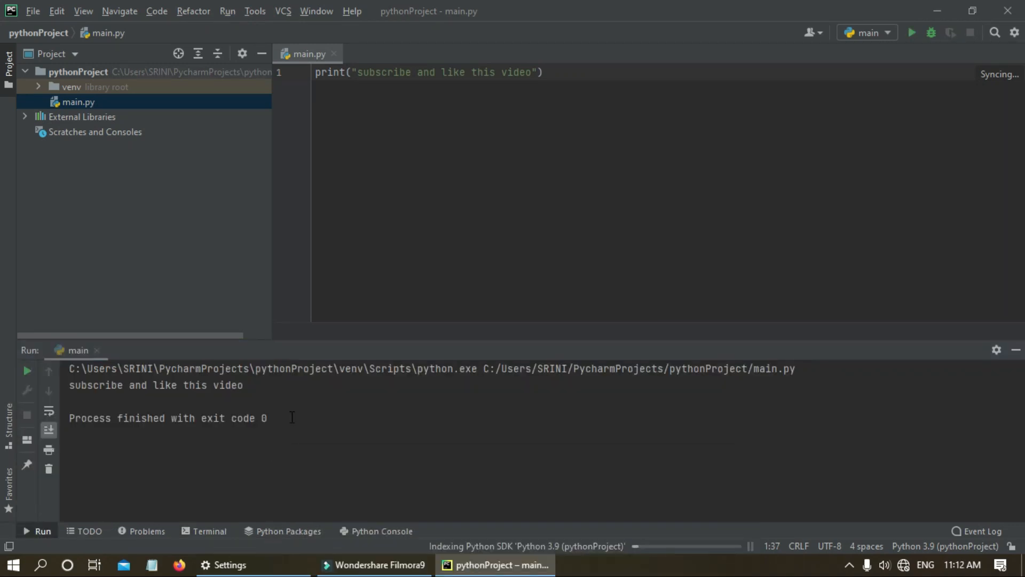
# - Highlight the printed text and the exit code line in the run output, and return to the editor
pyautogui.click(268, 394)
pyautogui.moveTo(268, 394); pyautogui.dragTo(70, 386)
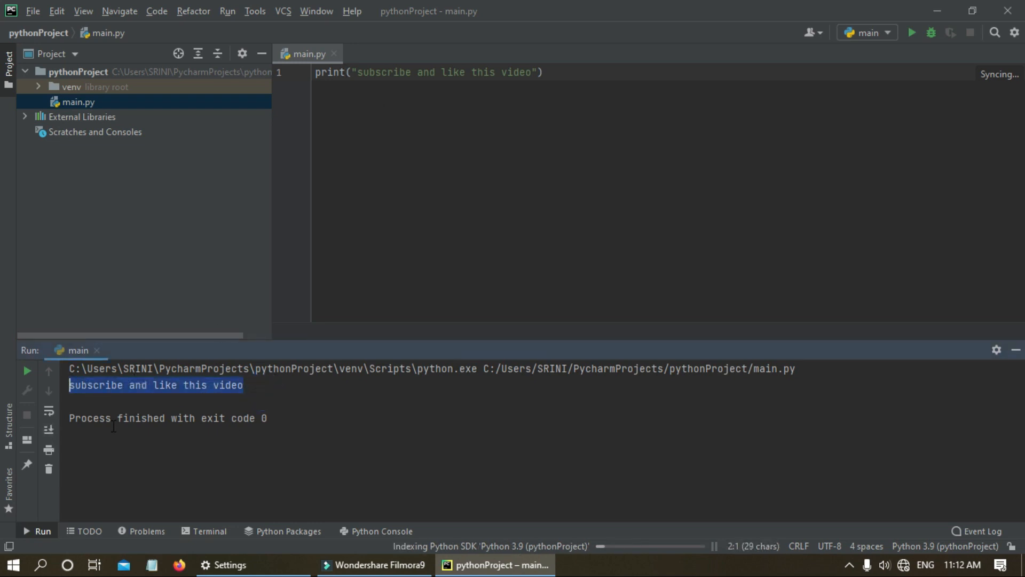
pyautogui.moveTo(277, 419); pyautogui.dragTo(60, 420)
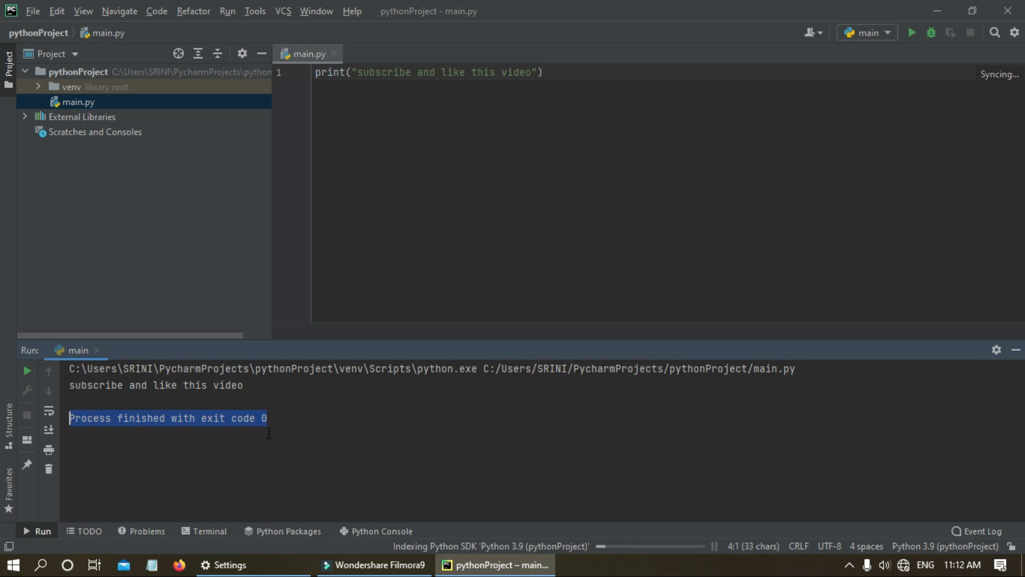
pyautogui.click(562, 260)
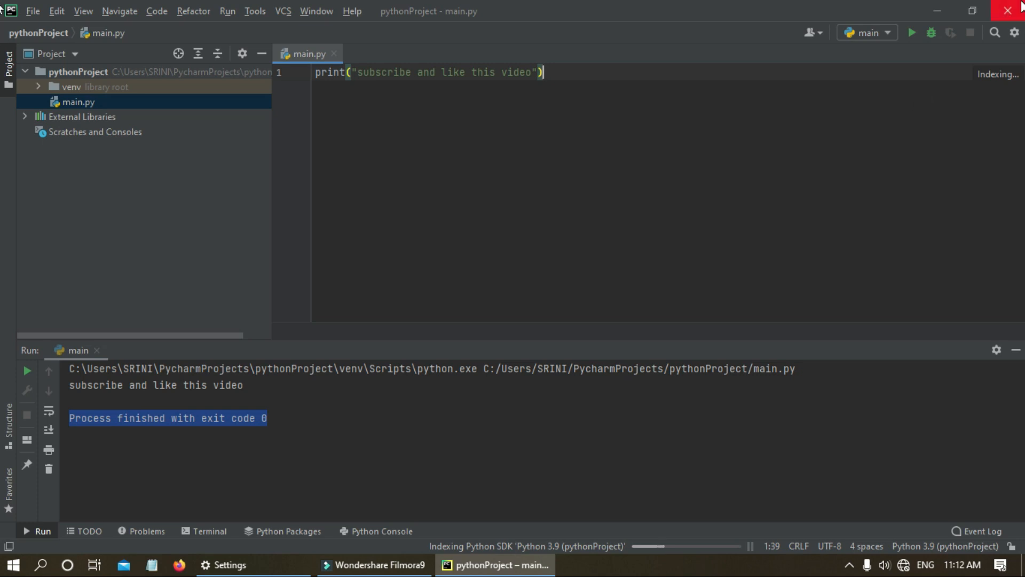
# - Close PyCharm, confirming the exit, and refresh the desktop
pyautogui.click(1008, 11)
pyautogui.click(577, 298)
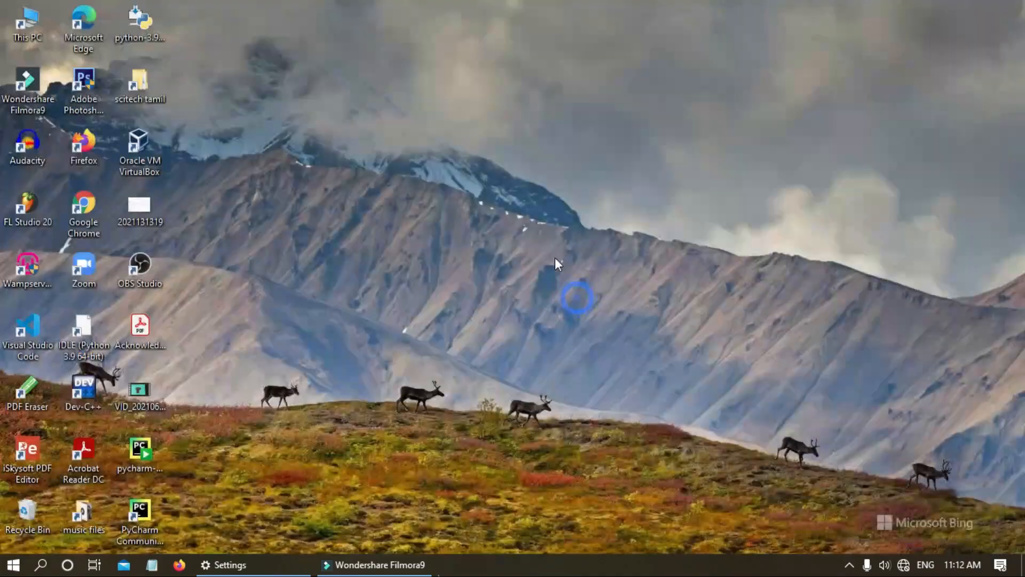
pyautogui.rightClick(550, 245)
pyautogui.click(595, 283)
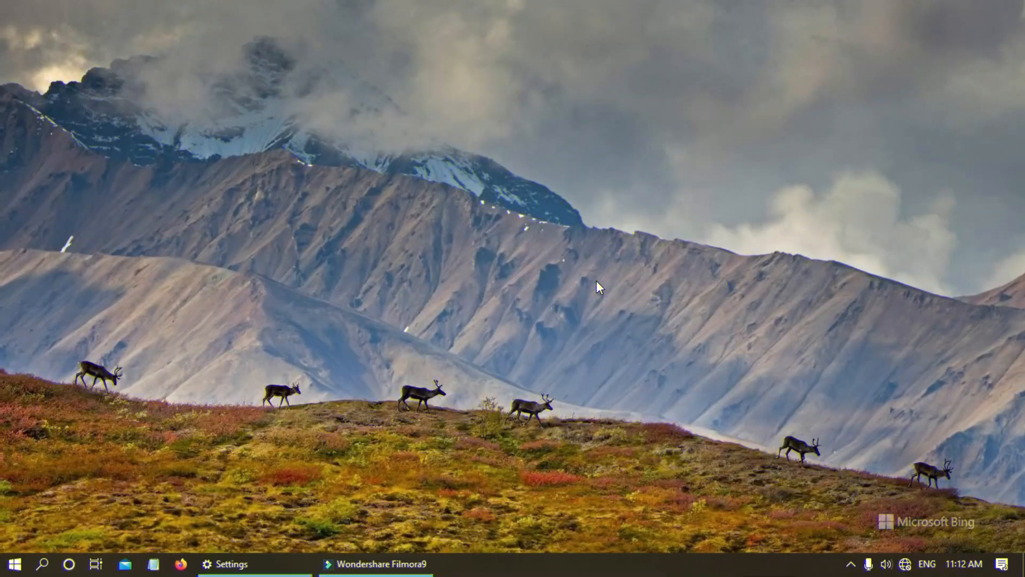